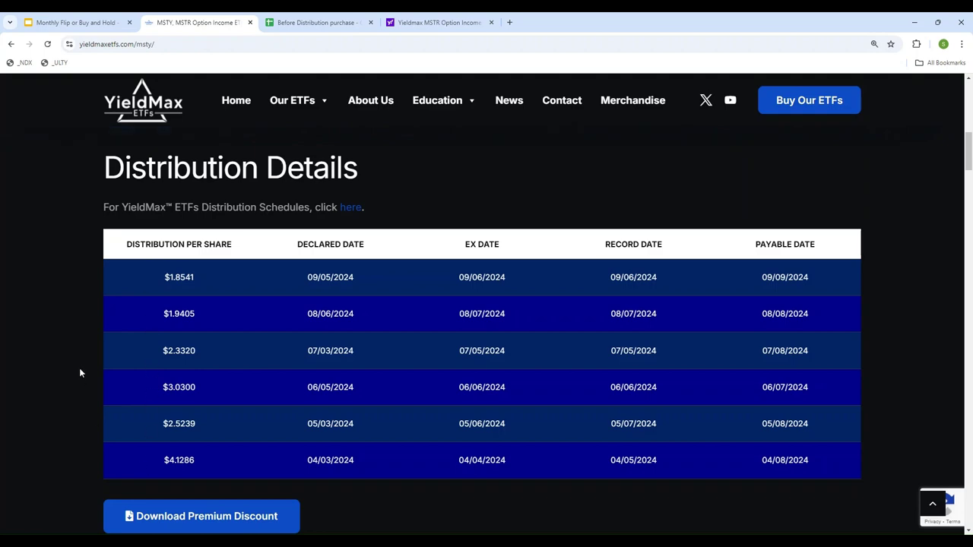
Step: Review MSTY's distribution rate, distribution details and fund inception date on the YieldMax fund page
{"action": "scroll", "coordinate": [79, 371], "scroll_direction": "up", "scroll_amount": 5}
{"action": "scroll", "coordinate": [79, 370], "scroll_direction": "up", "scroll_amount": 3}
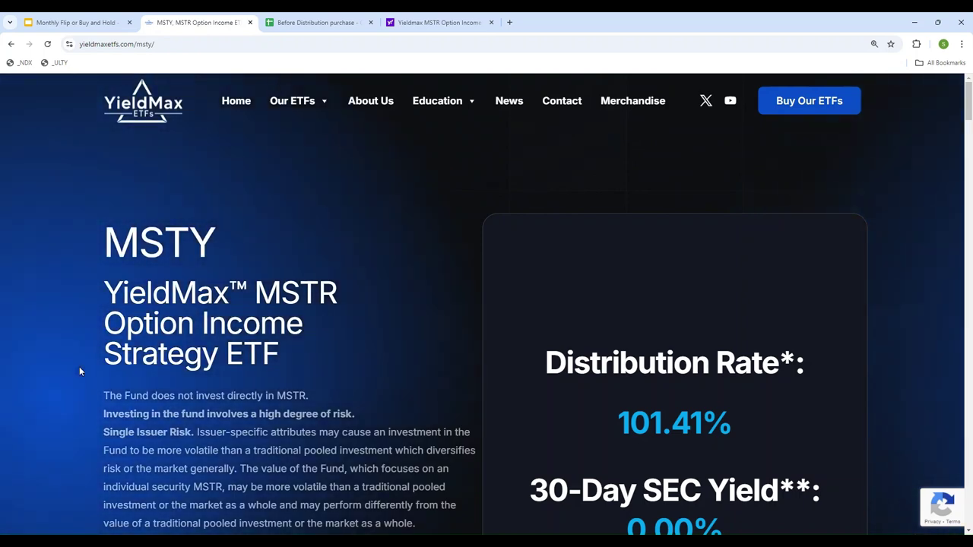
{"action": "scroll", "coordinate": [79, 371], "scroll_direction": "down", "scroll_amount": 6}
{"action": "scroll", "coordinate": [79, 366], "scroll_direction": "down", "scroll_amount": 2}
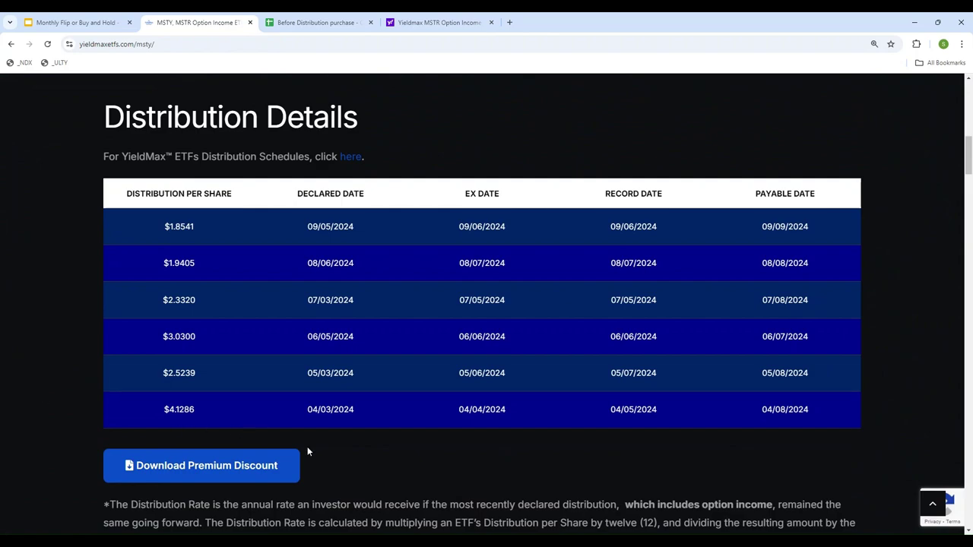
{"action": "scroll", "coordinate": [307, 446], "scroll_direction": "down", "scroll_amount": 12}
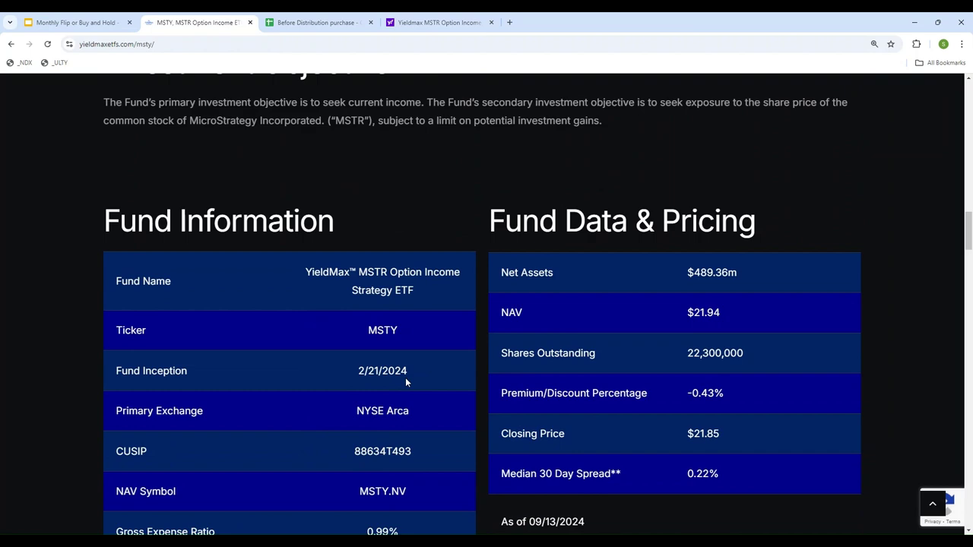
{"action": "scroll", "coordinate": [453, 260], "scroll_direction": "up", "scroll_amount": 7}
{"action": "scroll", "coordinate": [454, 260], "scroll_direction": "up", "scroll_amount": 5}
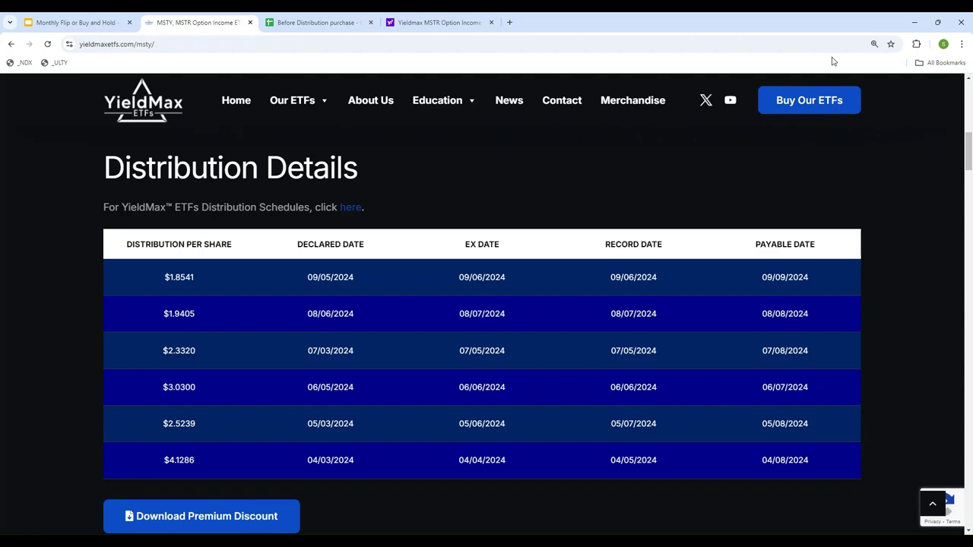
Step: Check the inception row in the Before Distribution purchase spreadsheet, and look up MSTY's Feb 22, 2024 close in Yahoo Finance's historical data
{"action": "left_click", "coordinate": [304, 24]}
{"action": "scroll", "coordinate": [288, 261], "scroll_direction": "up", "scroll_amount": 1}
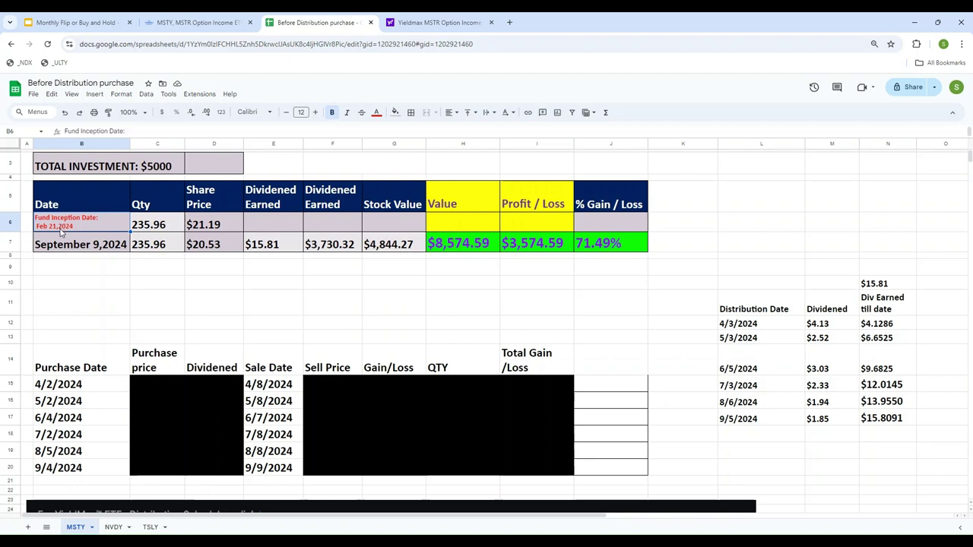
{"action": "left_click", "coordinate": [439, 23]}
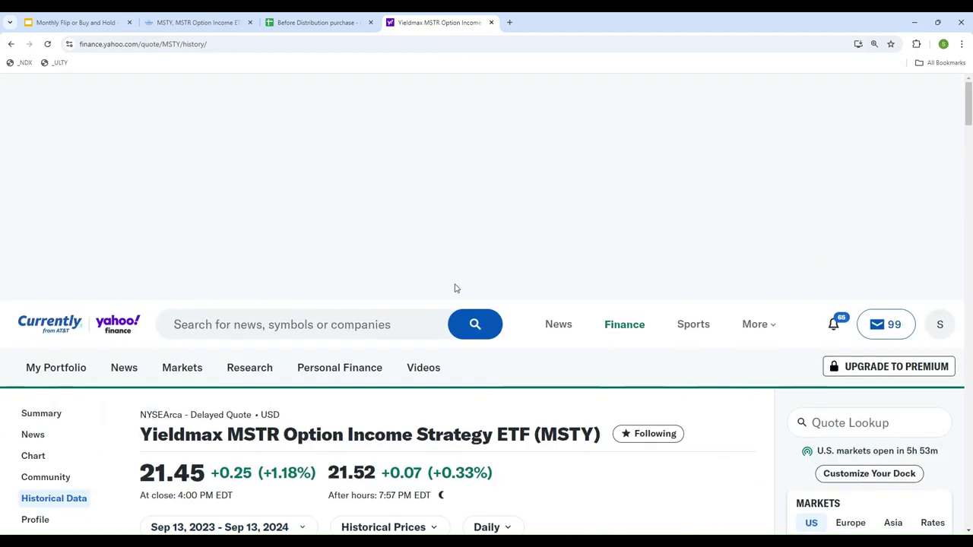
{"action": "scroll", "coordinate": [662, 337], "scroll_direction": "down", "scroll_amount": 3}
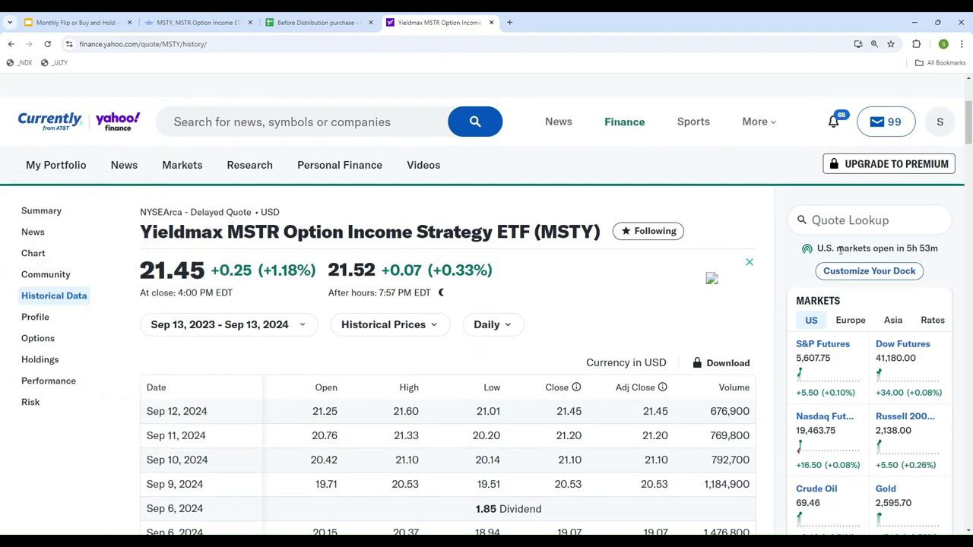
{"action": "scroll", "coordinate": [535, 291], "scroll_direction": "down", "scroll_amount": 20}
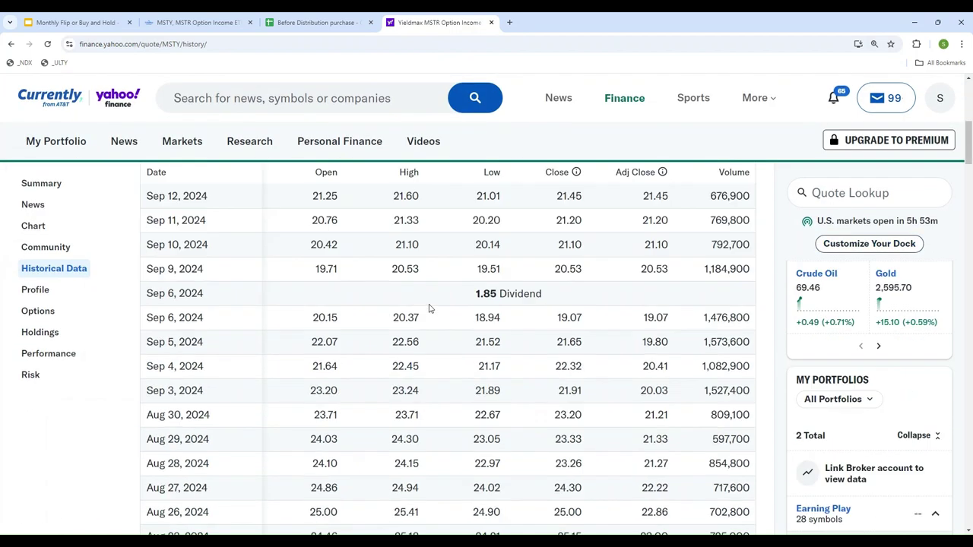
{"action": "scroll", "coordinate": [446, 323], "scroll_direction": "down", "scroll_amount": 20}
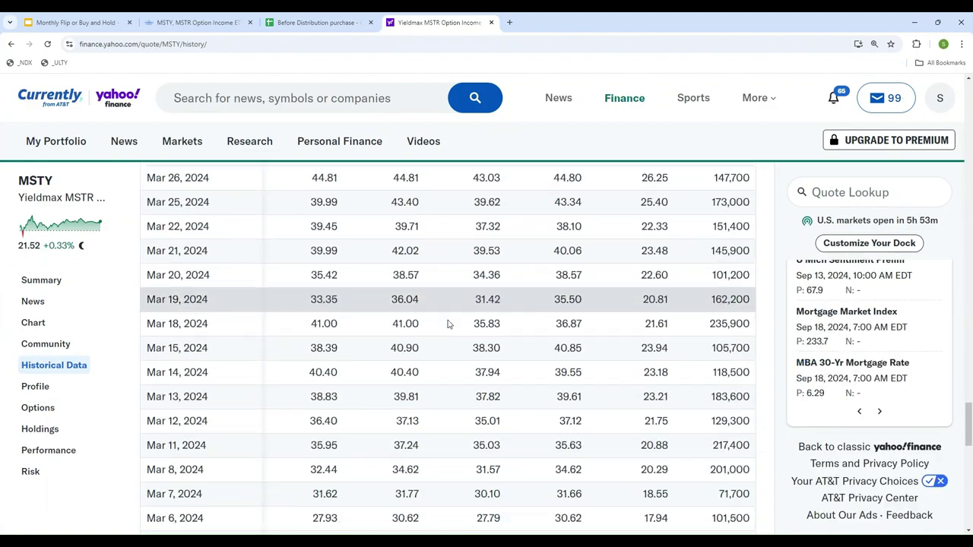
{"action": "scroll", "coordinate": [450, 323], "scroll_direction": "up", "scroll_amount": 5}
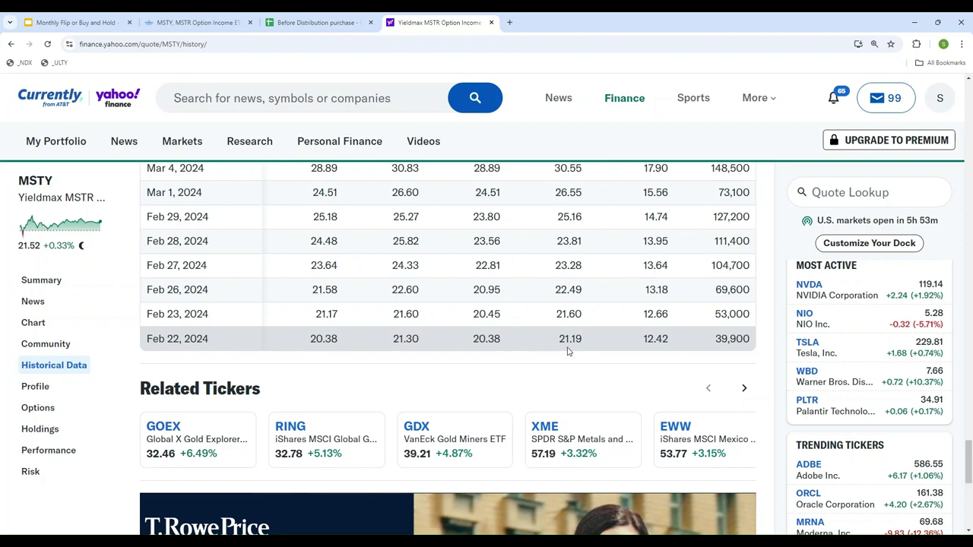
Step: Return to the Before Distribution purchase spreadsheet and re-enter 21.19 as the inception-date share price in D6
{"action": "left_click", "coordinate": [286, 24]}
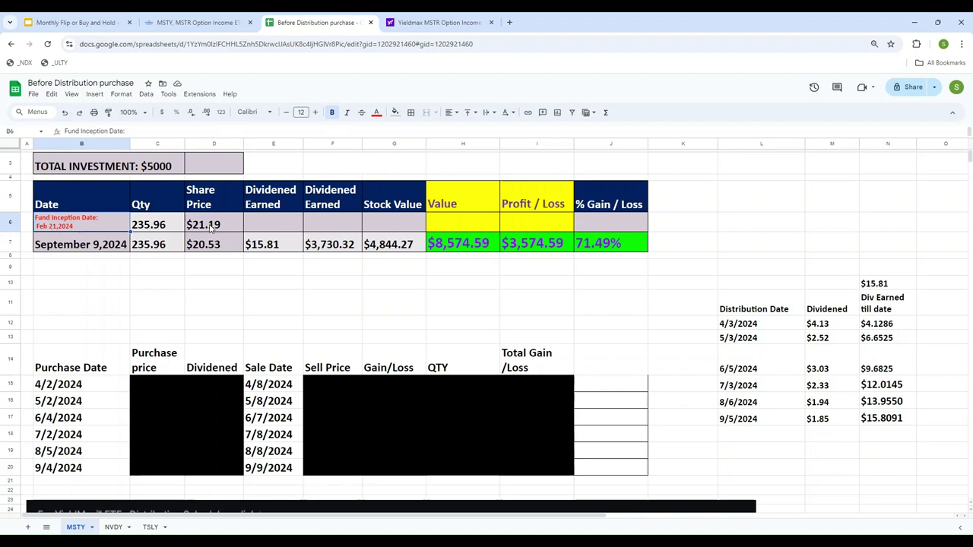
{"action": "double_click", "coordinate": [209, 224]}
{"action": "key", "text": "Left"}
{"action": "type", "text": "="}
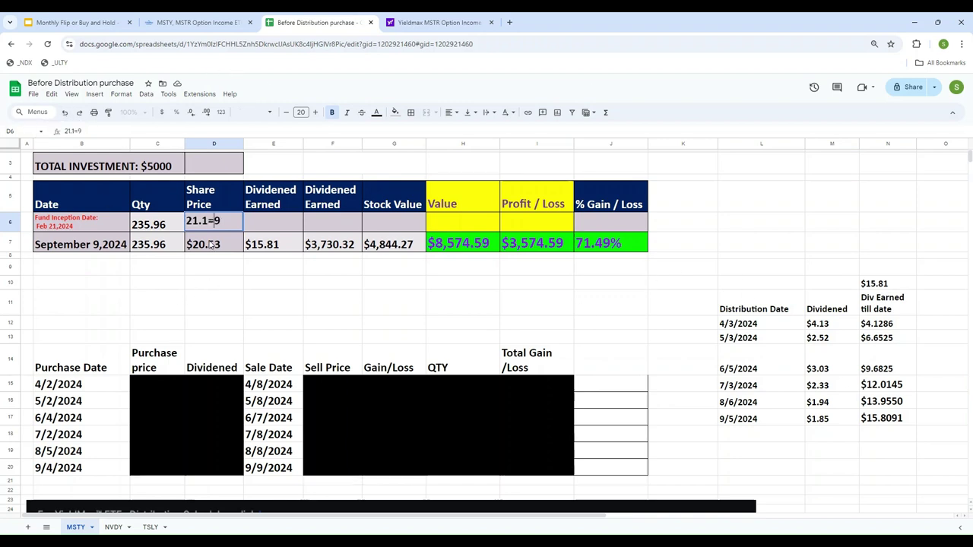
{"action": "key", "text": "BackSpace"}
{"action": "key", "text": "BackSpace"}
{"action": "key", "text": "BackSpace"}
{"action": "type", "text": ".1"}
Step: Calculate the inception-date quantity in C6 by dividing 5000 by the 21.19 share price
{"action": "left_click", "coordinate": [147, 226]}
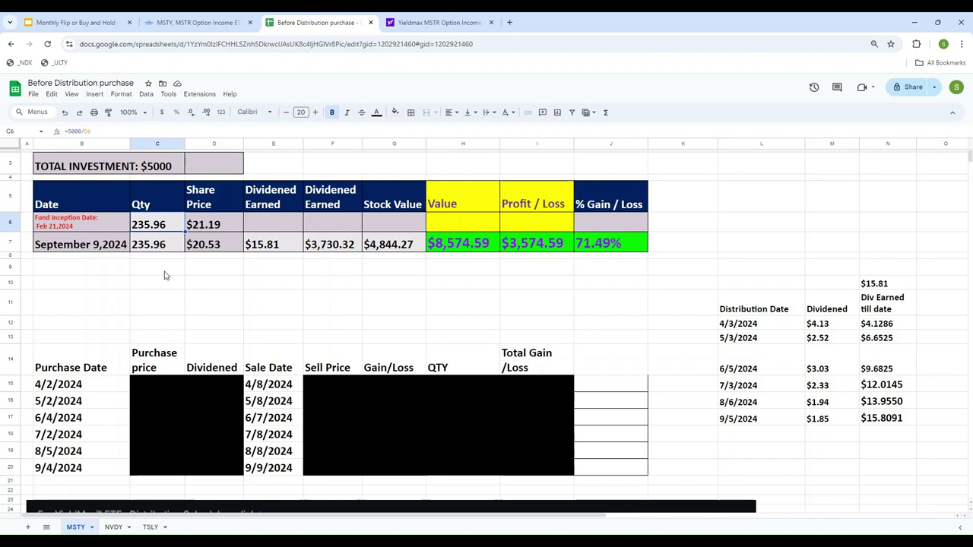
{"action": "type", "text": "=5"}
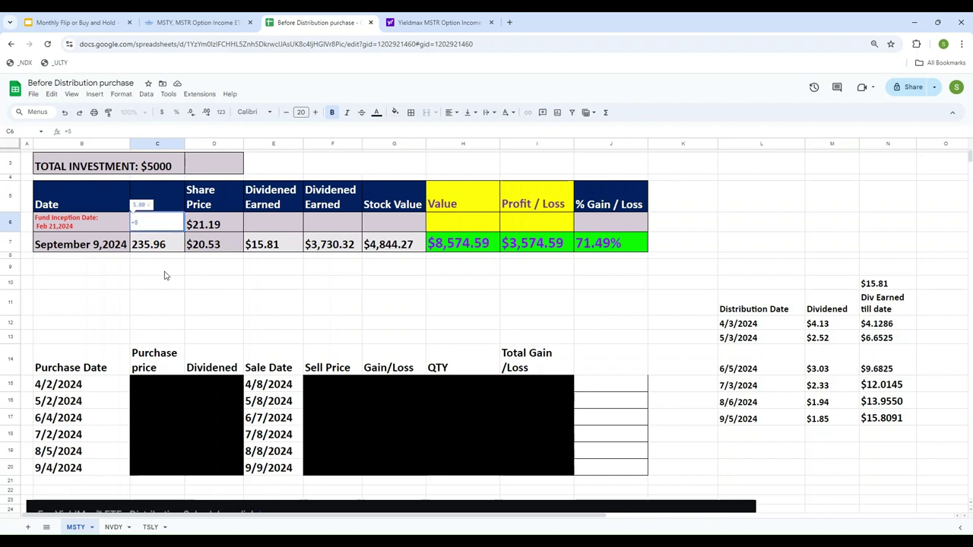
{"action": "type", "text": "000/21.19"}
{"action": "key", "text": "Return"}
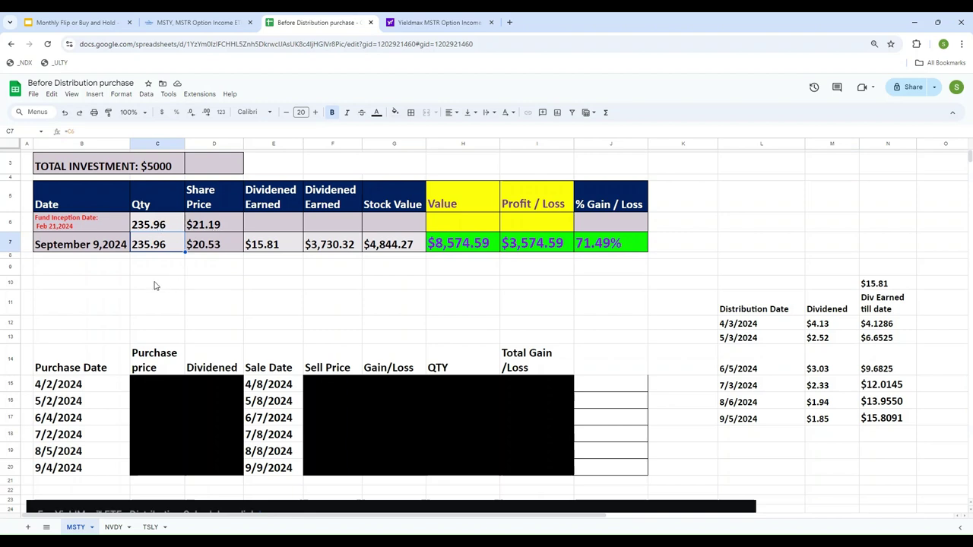
Step: Check the latest payable date in the embedded distribution table and MSTY's Sep 9, 2024 closing price on Yahoo Finance
{"action": "scroll", "coordinate": [371, 335], "scroll_direction": "down", "scroll_amount": 6}
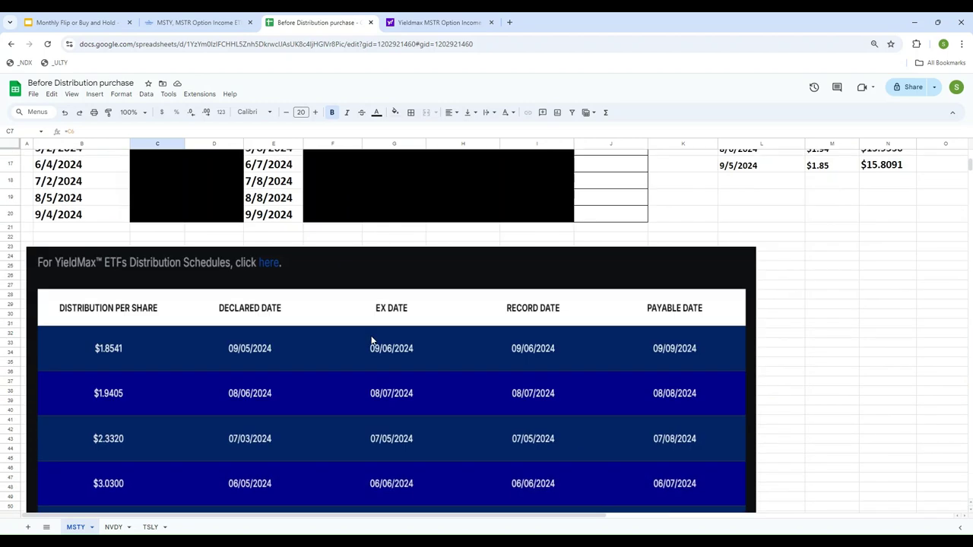
{"action": "scroll", "coordinate": [371, 335], "scroll_direction": "up", "scroll_amount": 1}
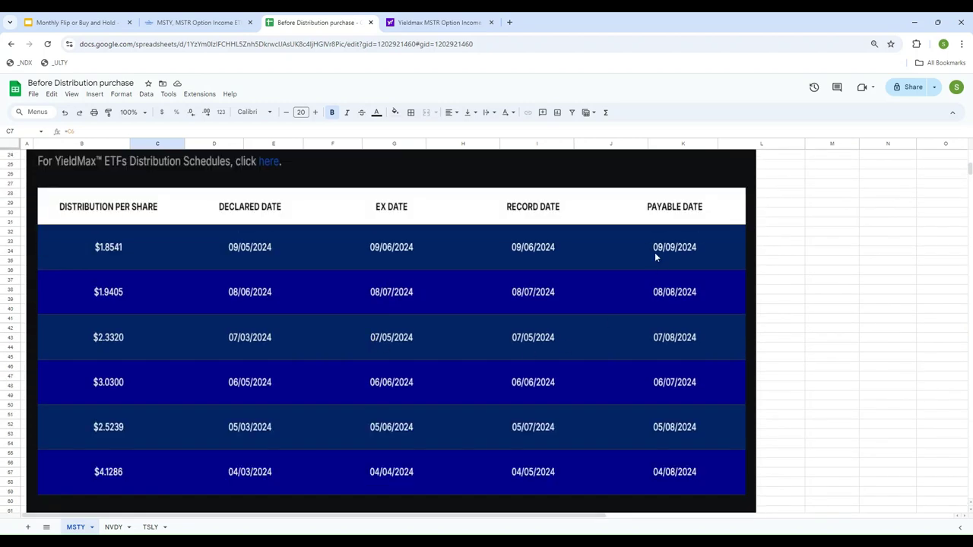
{"action": "scroll", "coordinate": [311, 215], "scroll_direction": "up", "scroll_amount": 5}
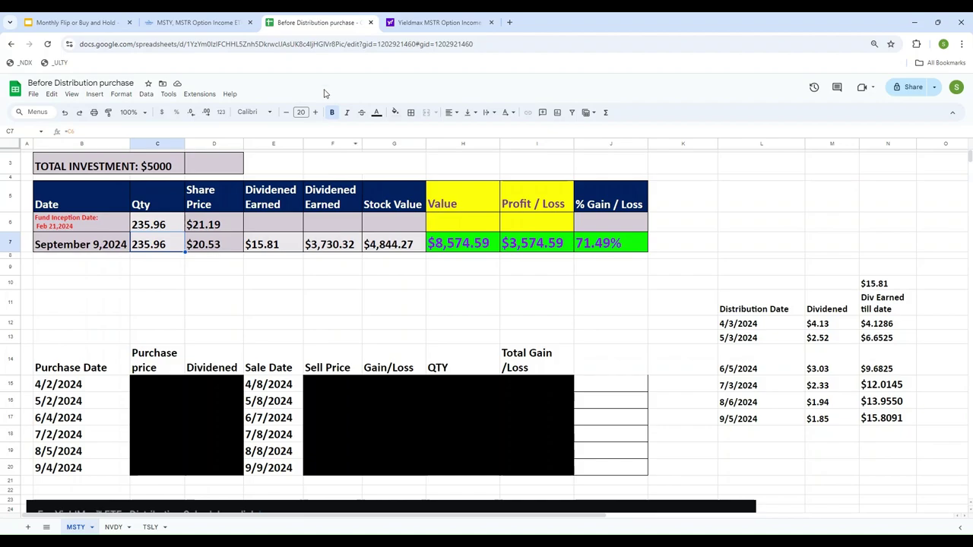
{"action": "left_click", "coordinate": [434, 23]}
{"action": "scroll", "coordinate": [398, 238], "scroll_direction": "up", "scroll_amount": 20}
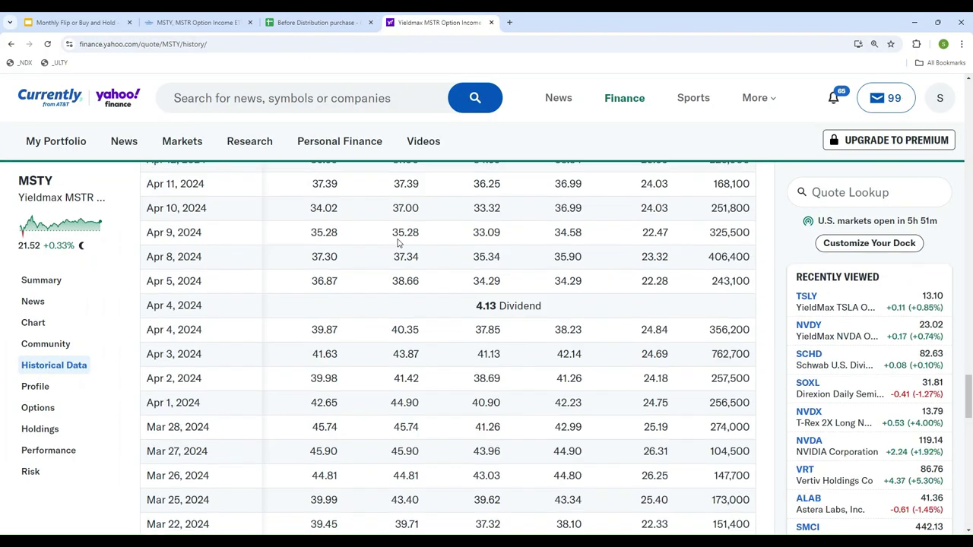
{"action": "scroll", "coordinate": [397, 239], "scroll_direction": "up", "scroll_amount": 15}
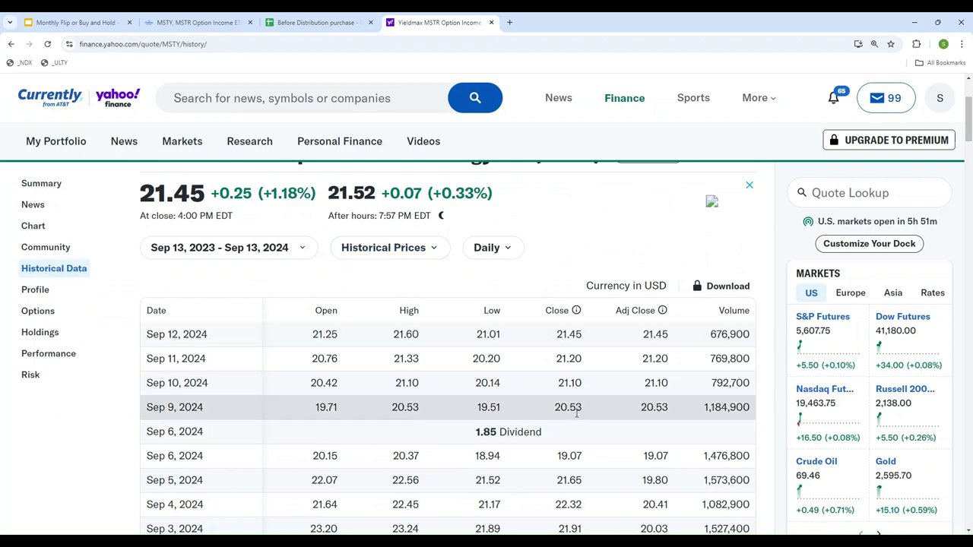
{"action": "left_click", "coordinate": [318, 22]}
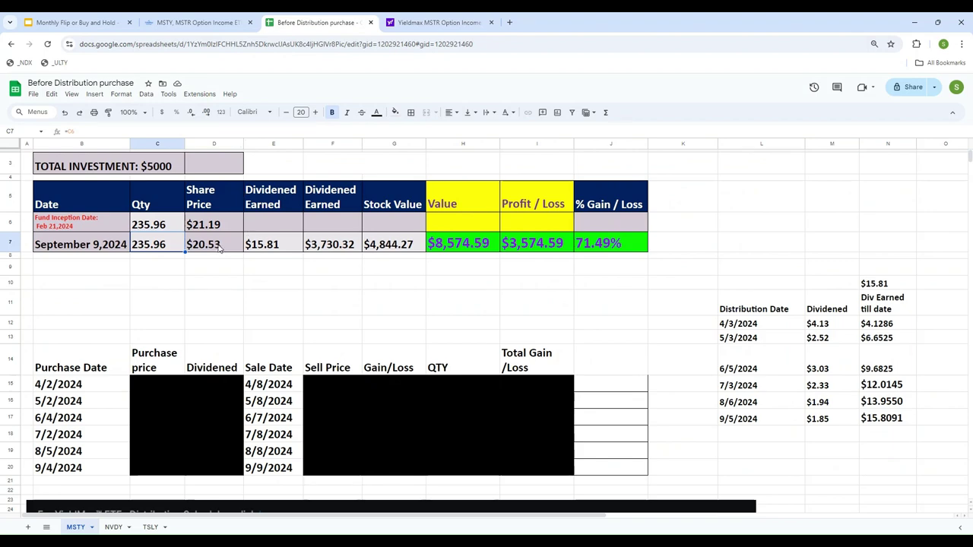
Step: Review the distributions per share, the cumulative dividend total and the per-share dividend formula in E7
{"action": "scroll", "coordinate": [699, 352], "scroll_direction": "down", "scroll_amount": 3}
{"action": "scroll", "coordinate": [698, 354], "scroll_direction": "down", "scroll_amount": 2}
{"action": "scroll", "coordinate": [684, 365], "scroll_direction": "down", "scroll_amount": 1}
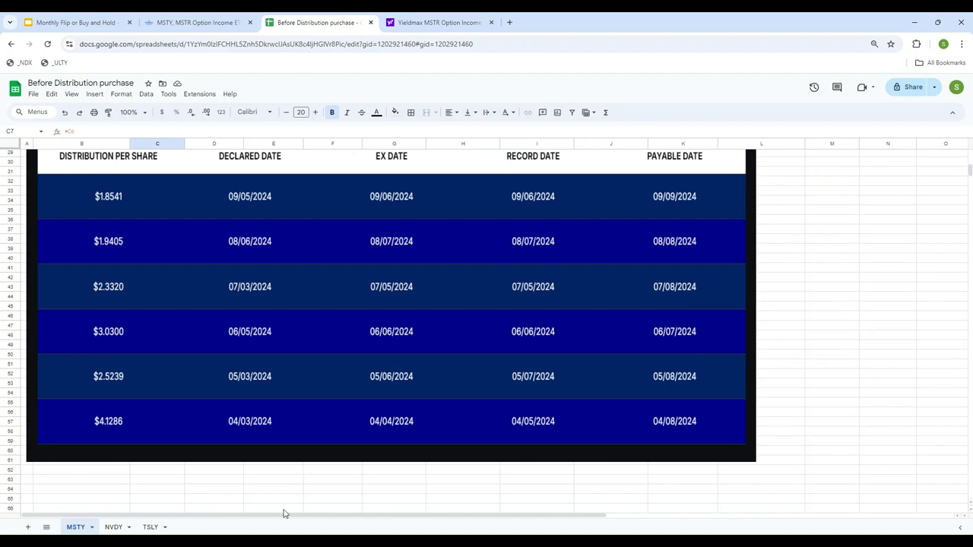
{"action": "scroll", "coordinate": [760, 430], "scroll_direction": "up", "scroll_amount": 1}
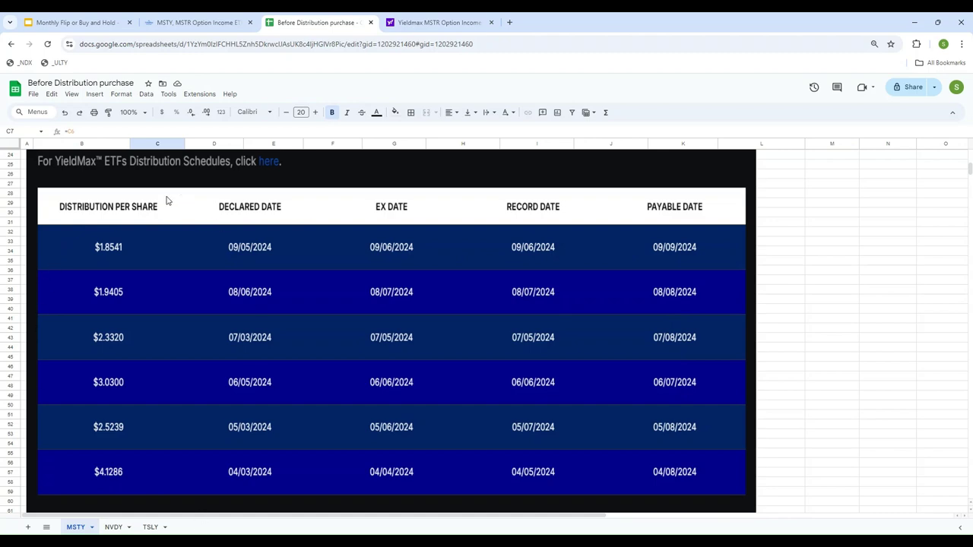
{"action": "scroll", "coordinate": [888, 332], "scroll_direction": "up", "scroll_amount": 6}
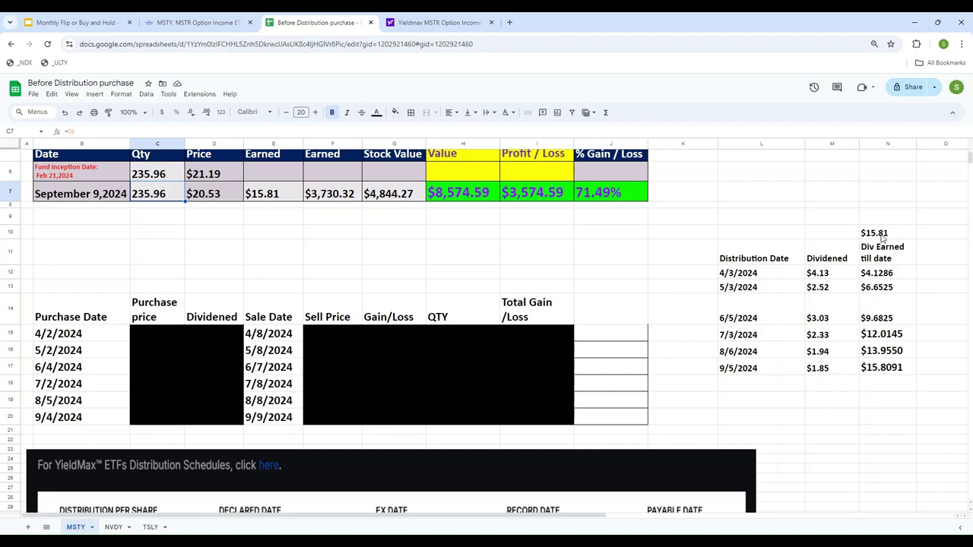
{"action": "left_click", "coordinate": [272, 195]}
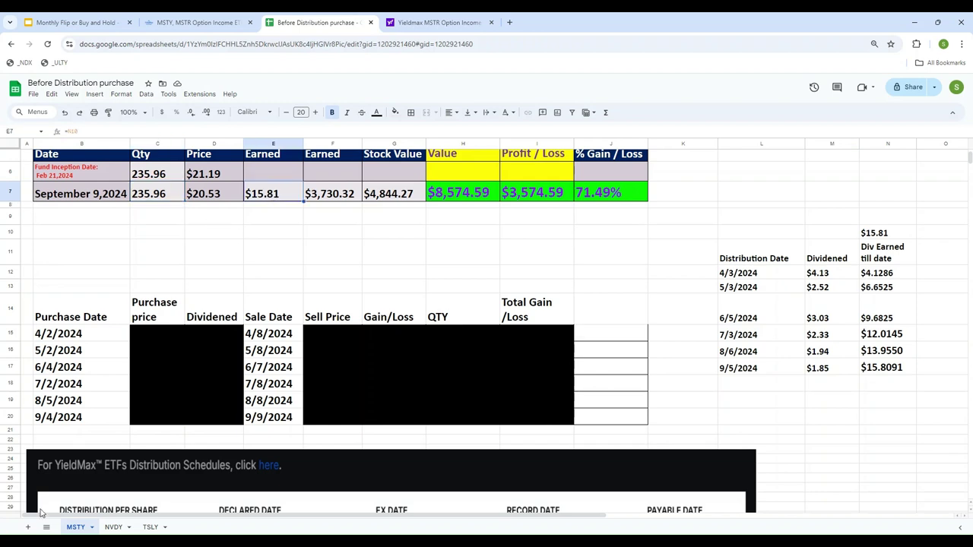
{"action": "scroll", "coordinate": [42, 513], "scroll_direction": "up", "scroll_amount": 1}
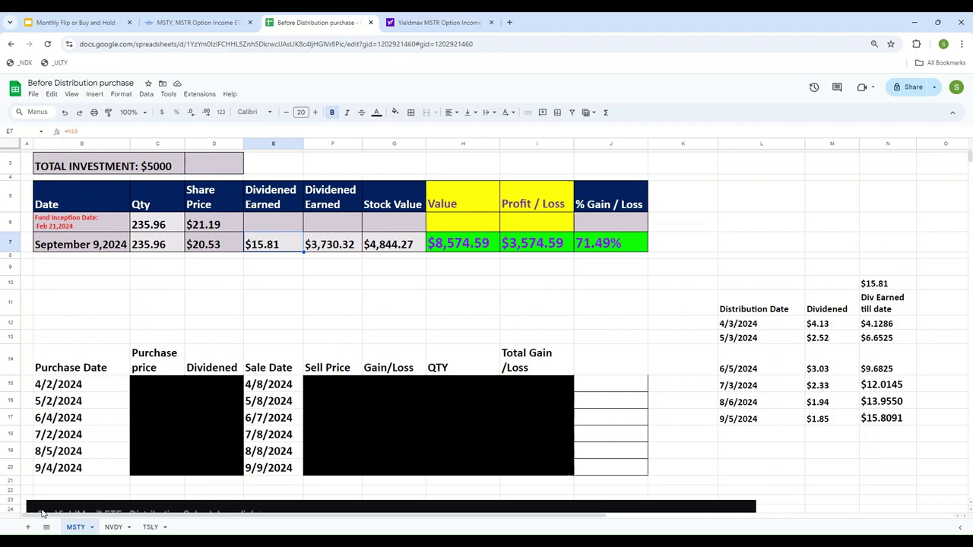
Step: Enter the formula =D7*C7 in G7 to calculate the September 9 stock value
{"action": "left_click", "coordinate": [394, 248]}
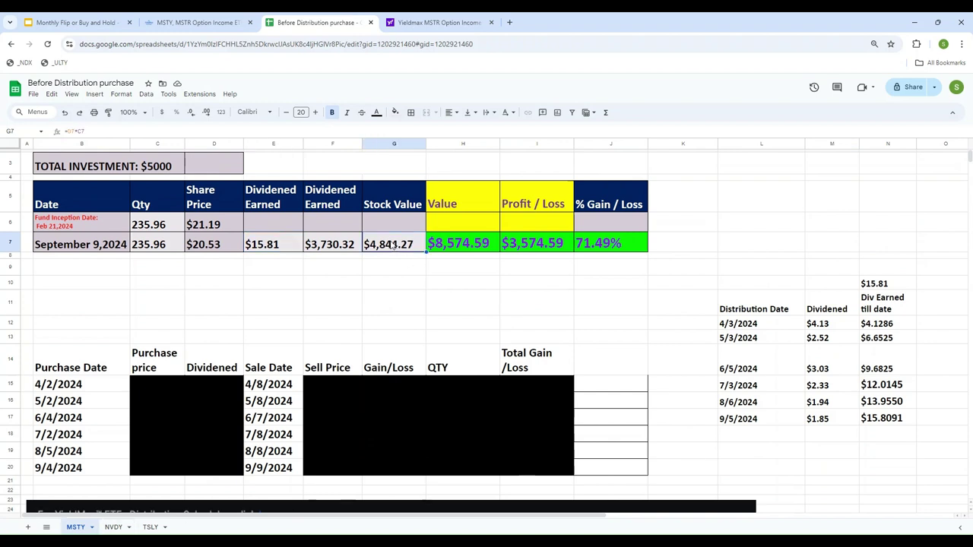
{"action": "type", "text": "="}
{"action": "key", "text": "Left"}
{"action": "key", "text": "Left"}
{"action": "key", "text": "Left"}
{"action": "type", "text": "*"}
{"action": "key", "text": "Left"}
{"action": "key", "text": "Left"}
{"action": "key", "text": "Left"}
{"action": "key", "text": "Left"}
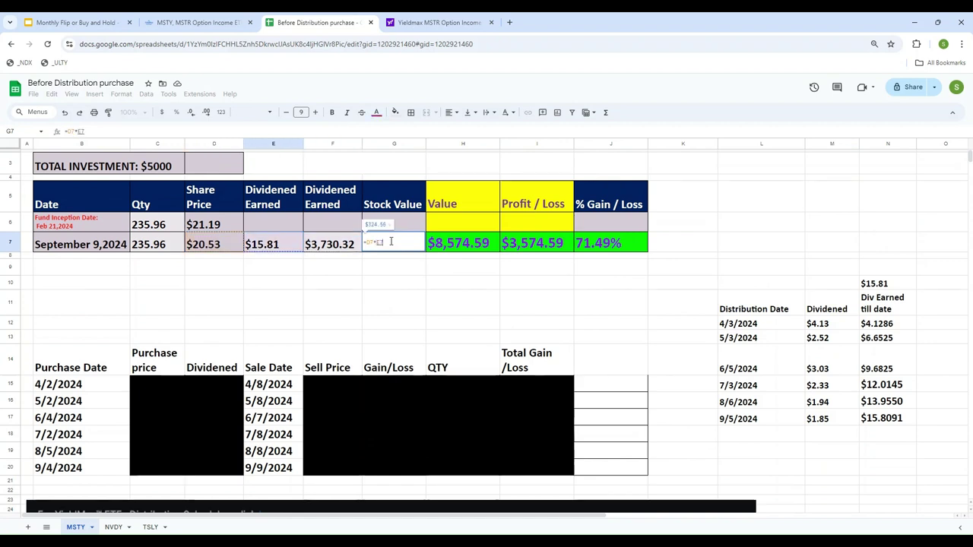
{"action": "key", "text": "Return"}
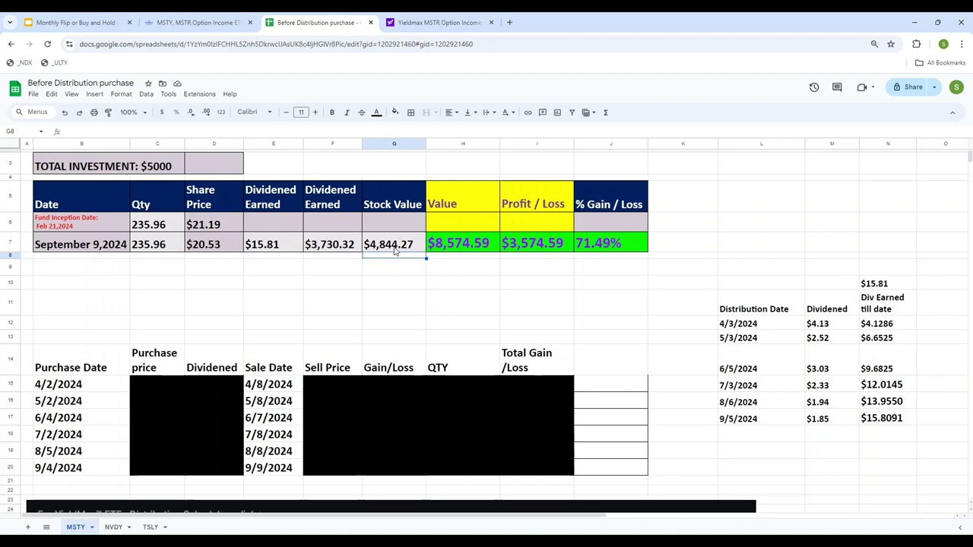
Step: Inspect the total value formula in H7 and recheck the distribution table and dividends earned to date
{"action": "left_click", "coordinate": [471, 247]}
{"action": "scroll", "coordinate": [608, 342], "scroll_direction": "down", "scroll_amount": 10}
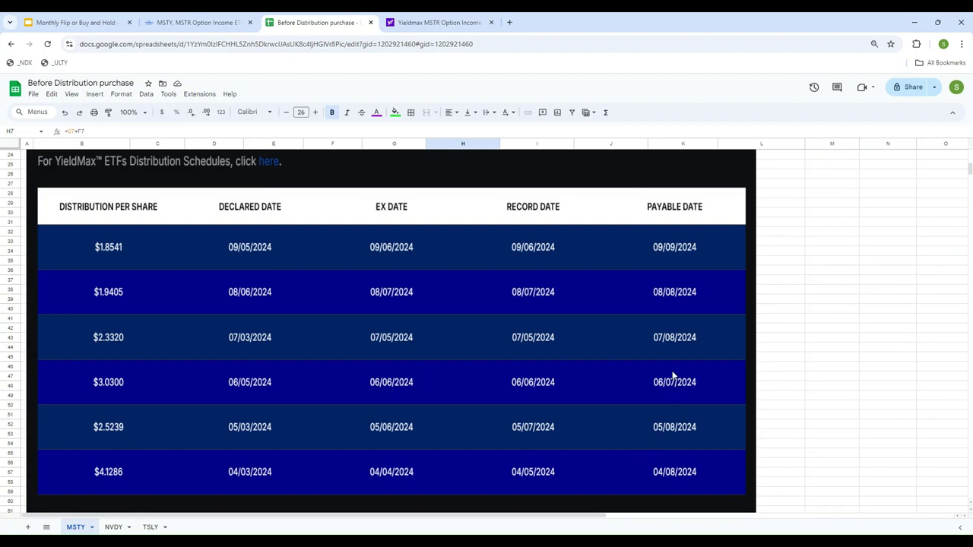
{"action": "scroll", "coordinate": [815, 296], "scroll_direction": "up", "scroll_amount": 5}
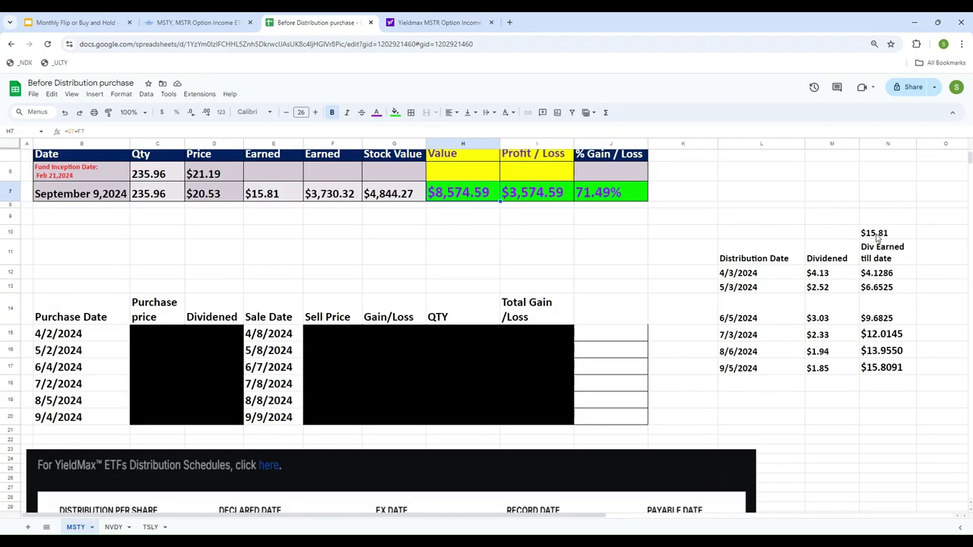
{"action": "scroll", "coordinate": [532, 262], "scroll_direction": "up", "scroll_amount": 1}
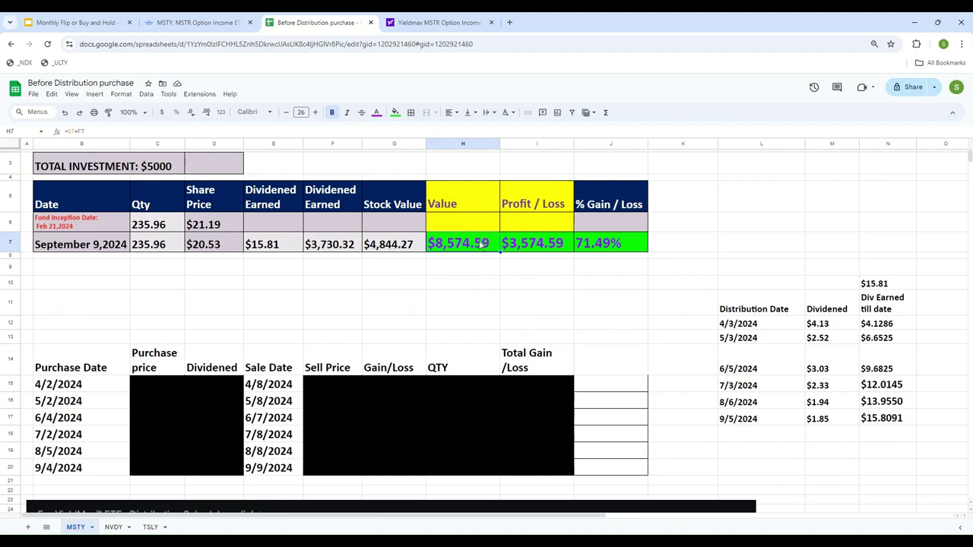
Step: Enter the formula =E7*C7 in F7 to calculate the total dividends earned
{"action": "left_click", "coordinate": [331, 243]}
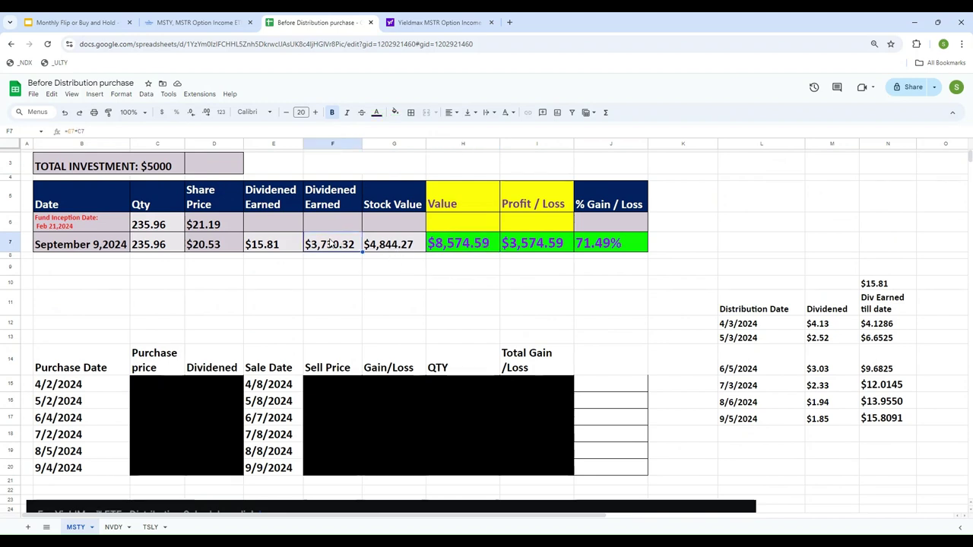
{"action": "type", "text": "="}
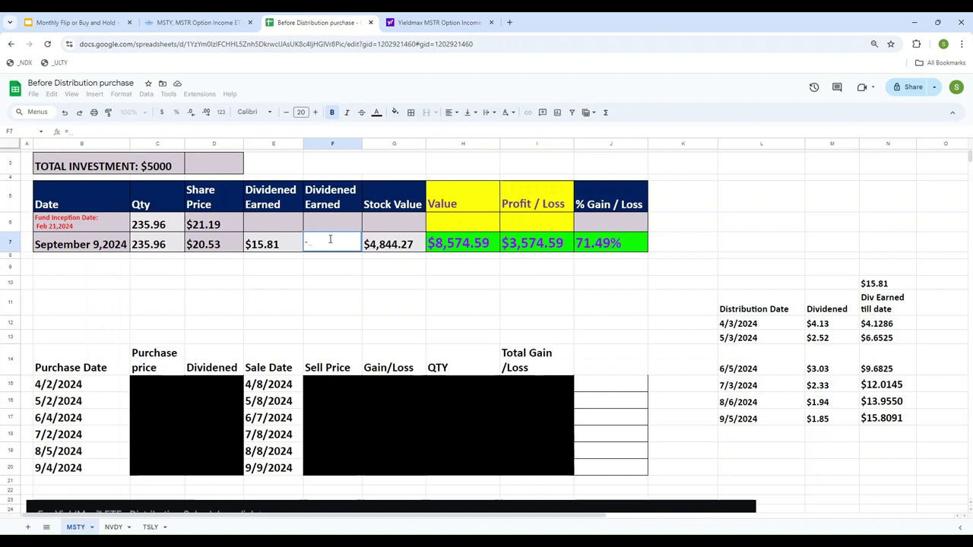
{"action": "type", "text": "E7*"}
{"action": "key", "text": "Left"}
{"action": "key", "text": "Left"}
{"action": "key", "text": "Left"}
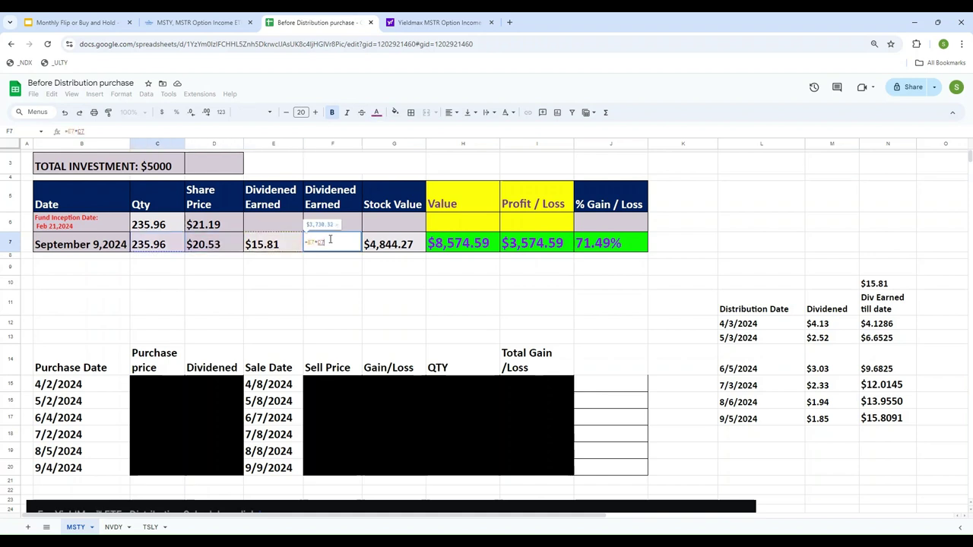
{"action": "key", "text": "Return"}
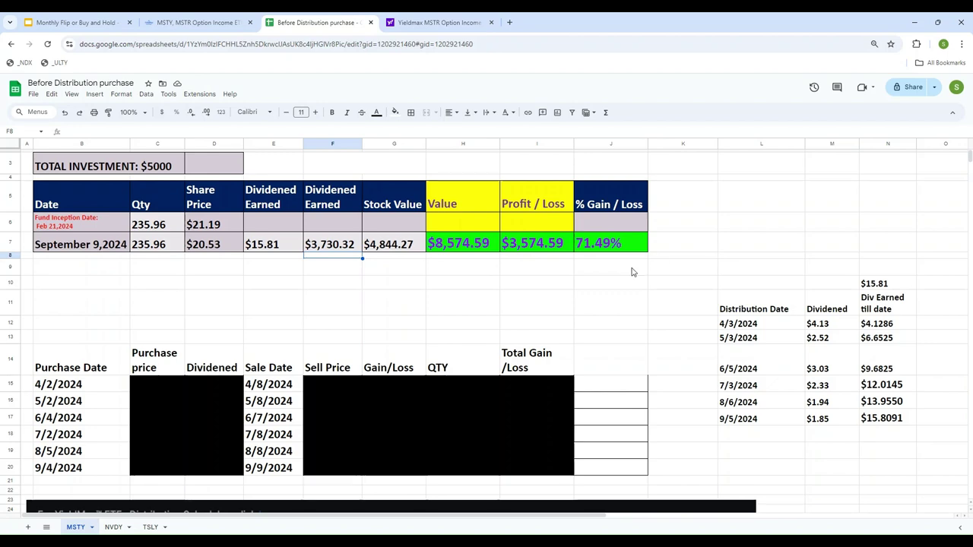
Step: Examine the monthly trade table and the embedded distribution schedule's per-share amounts and declared, ex, record and payable dates
{"action": "scroll", "coordinate": [680, 362], "scroll_direction": "down", "scroll_amount": 2}
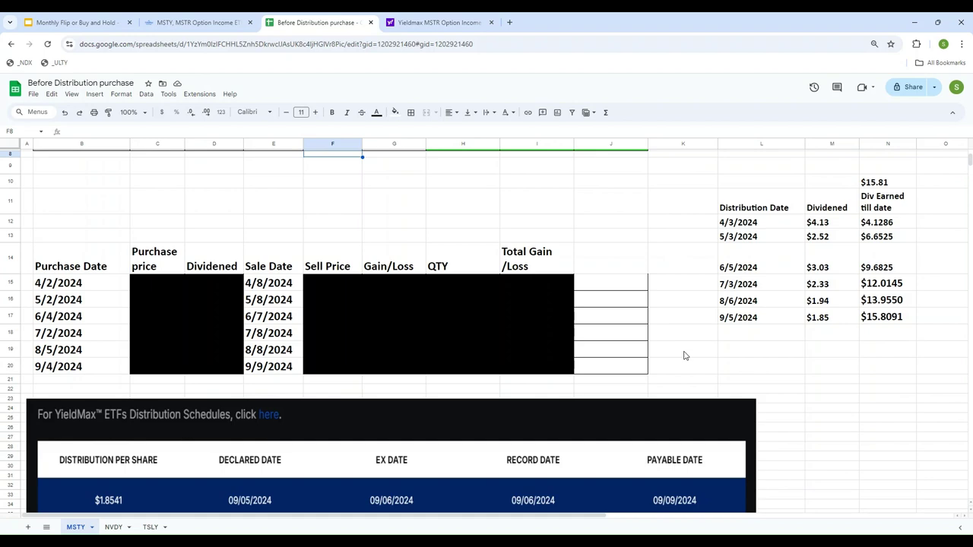
{"action": "scroll", "coordinate": [683, 355], "scroll_direction": "up", "scroll_amount": 2}
{"action": "scroll", "coordinate": [683, 354], "scroll_direction": "down", "scroll_amount": 3}
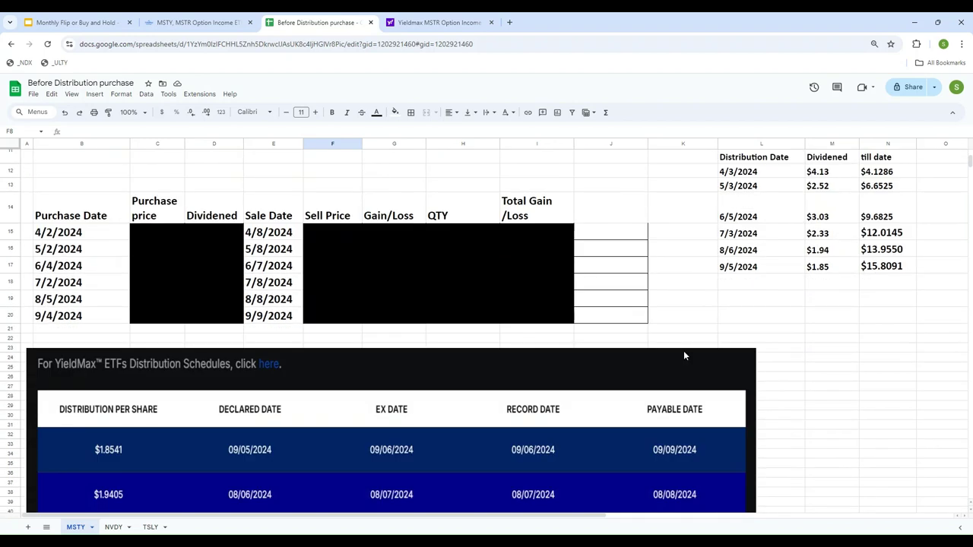
{"action": "scroll", "coordinate": [683, 355], "scroll_direction": "down", "scroll_amount": 2}
{"action": "scroll", "coordinate": [683, 355], "scroll_direction": "down", "scroll_amount": 1}
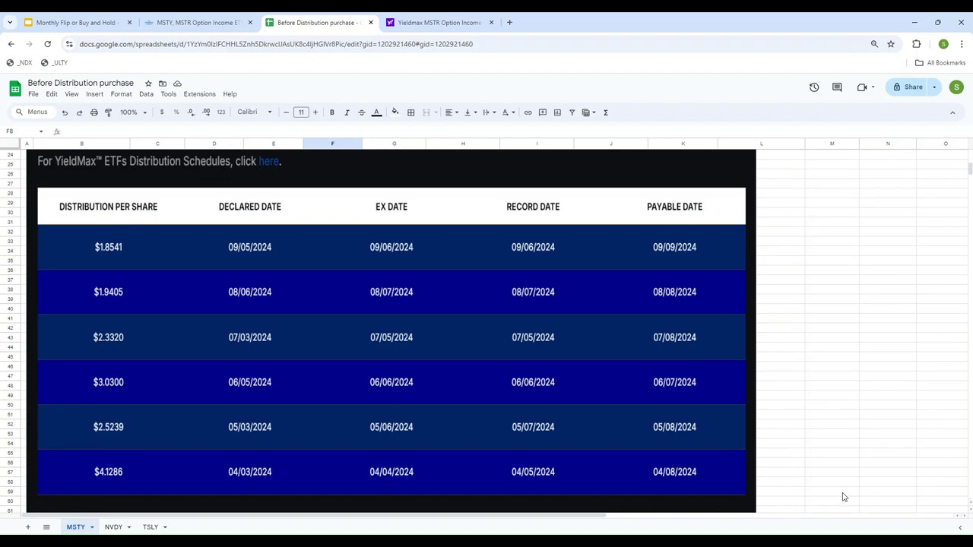
{"action": "scroll", "coordinate": [836, 476], "scroll_direction": "down", "scroll_amount": 1}
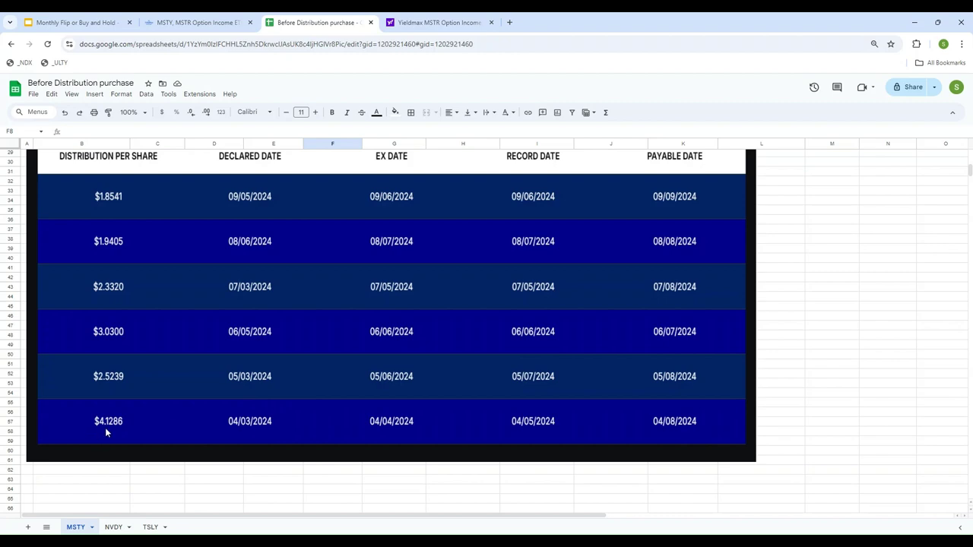
{"action": "scroll", "coordinate": [659, 448], "scroll_direction": "up", "scroll_amount": 5}
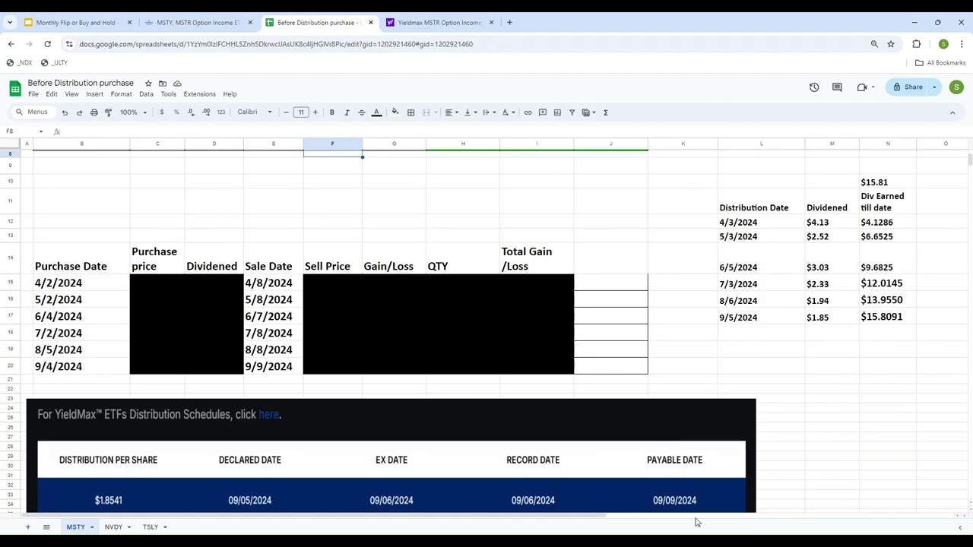
{"action": "scroll", "coordinate": [811, 451], "scroll_direction": "down", "scroll_amount": 5}
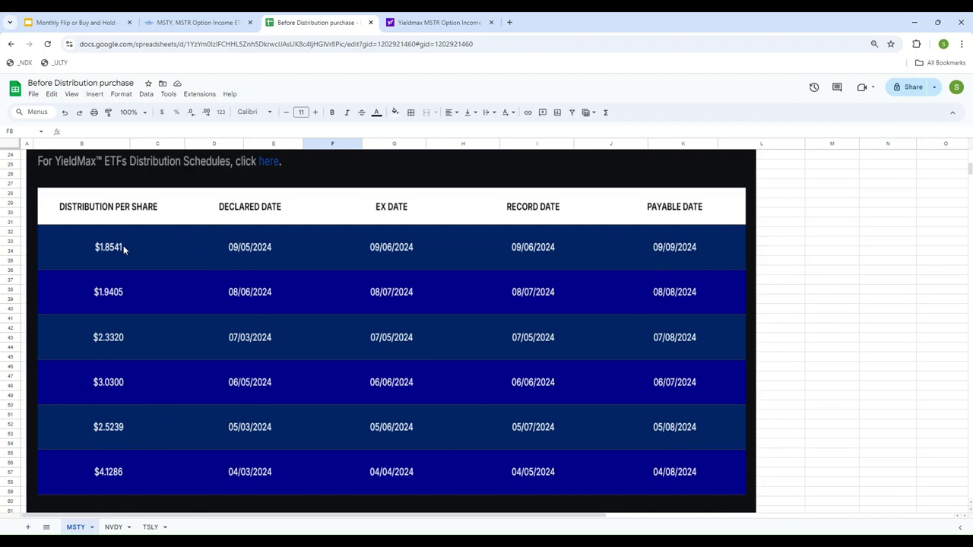
Step: Compare the first trade's purchase date in B15 and sale date in E15 with the embedded distribution schedule
{"action": "scroll", "coordinate": [803, 358], "scroll_direction": "up", "scroll_amount": 5}
{"action": "left_click", "coordinate": [60, 335]}
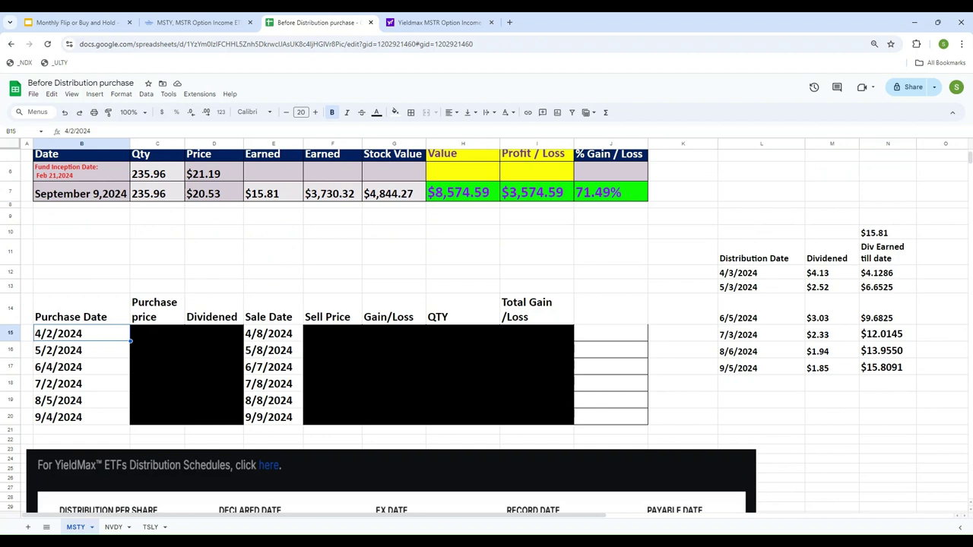
{"action": "key", "text": "Right"}
{"action": "key", "text": "Right"}
{"action": "key", "text": "Right"}
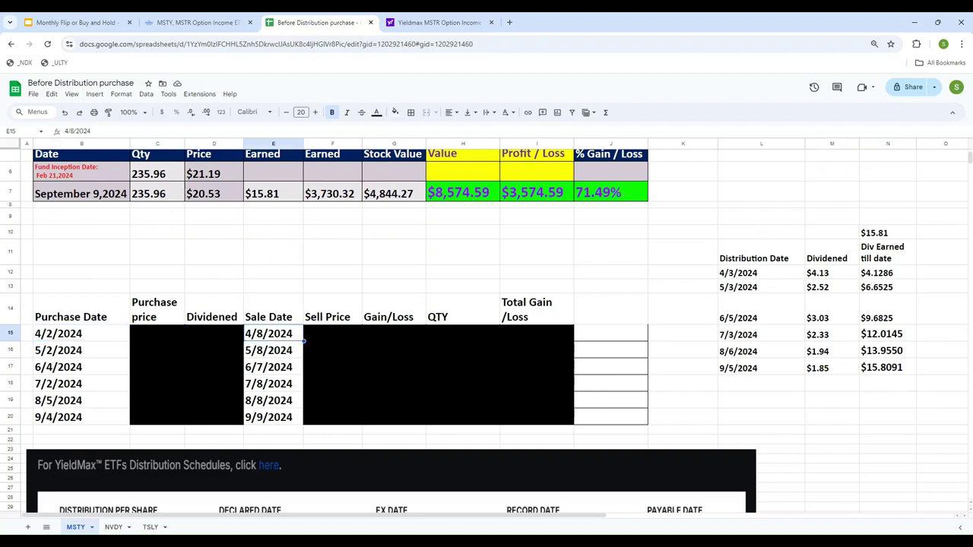
{"action": "scroll", "coordinate": [547, 392], "scroll_direction": "down", "scroll_amount": 5}
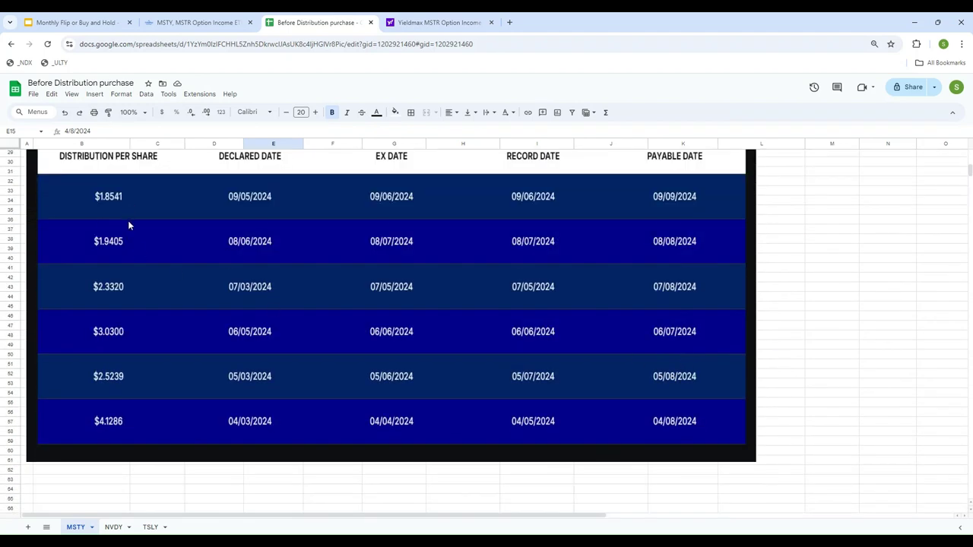
{"action": "scroll", "coordinate": [127, 423], "scroll_direction": "up", "scroll_amount": 5}
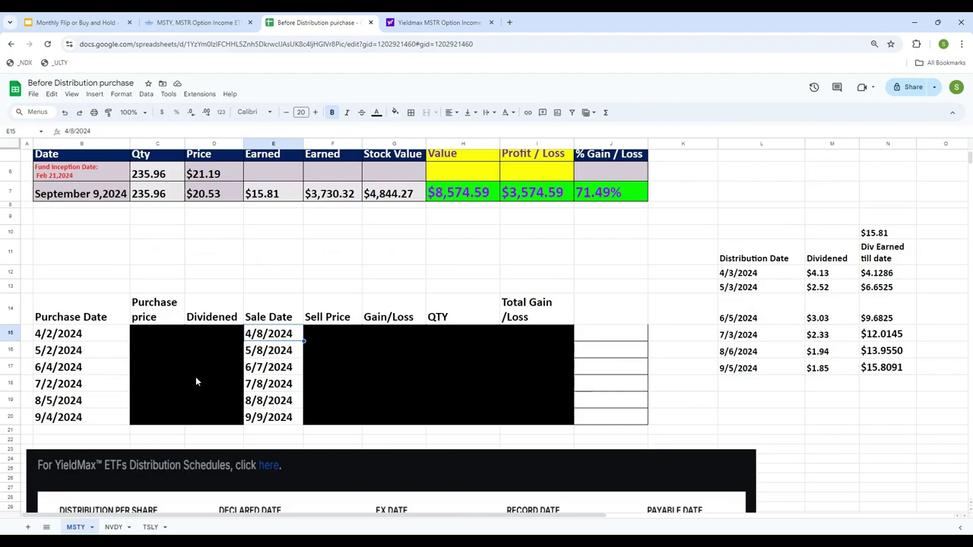
Step: Reveal the dividend amounts in D15:D20 by resetting the black fill color
{"action": "left_click_drag", "start_coordinate": [213, 329], "coordinate": [213, 416]}
{"action": "left_click", "coordinate": [396, 113]}
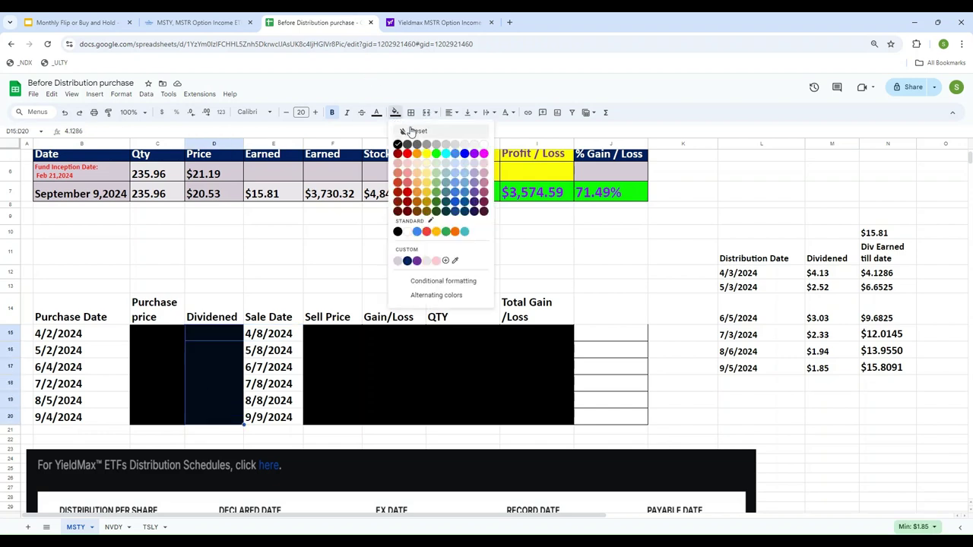
{"action": "left_click", "coordinate": [412, 131]}
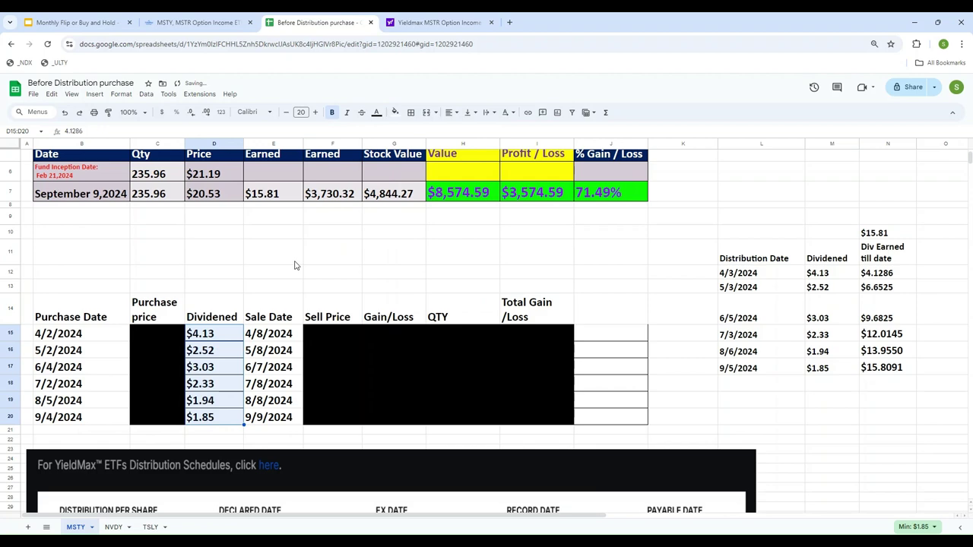
{"action": "scroll", "coordinate": [296, 264], "scroll_direction": "down", "scroll_amount": 2}
{"action": "scroll", "coordinate": [296, 264], "scroll_direction": "up", "scroll_amount": 1}
{"action": "left_click", "coordinate": [216, 202]}
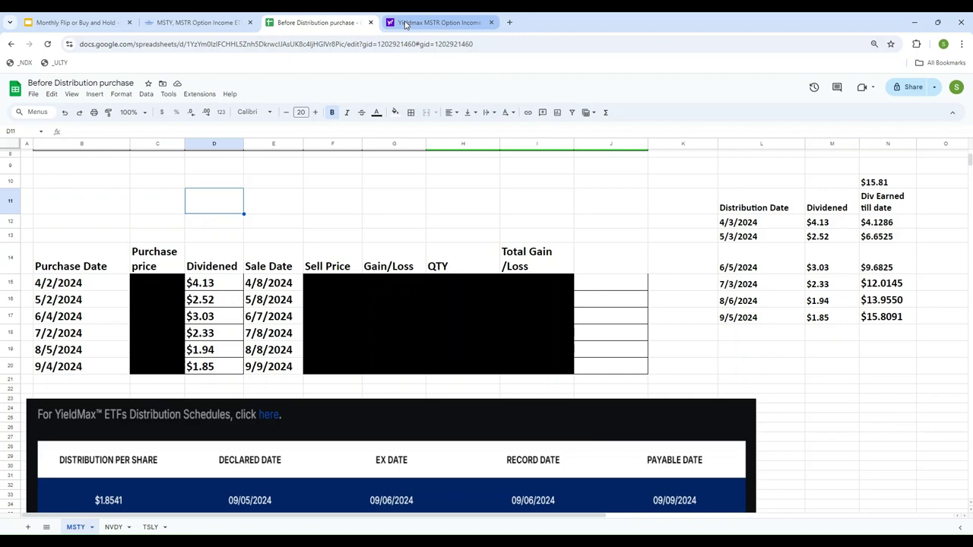
Step: Switch to Yahoo Finance and look up MSTY's closing prices for Sep 4 and Apr 2, 2024 in the historical data
{"action": "left_click", "coordinate": [437, 22]}
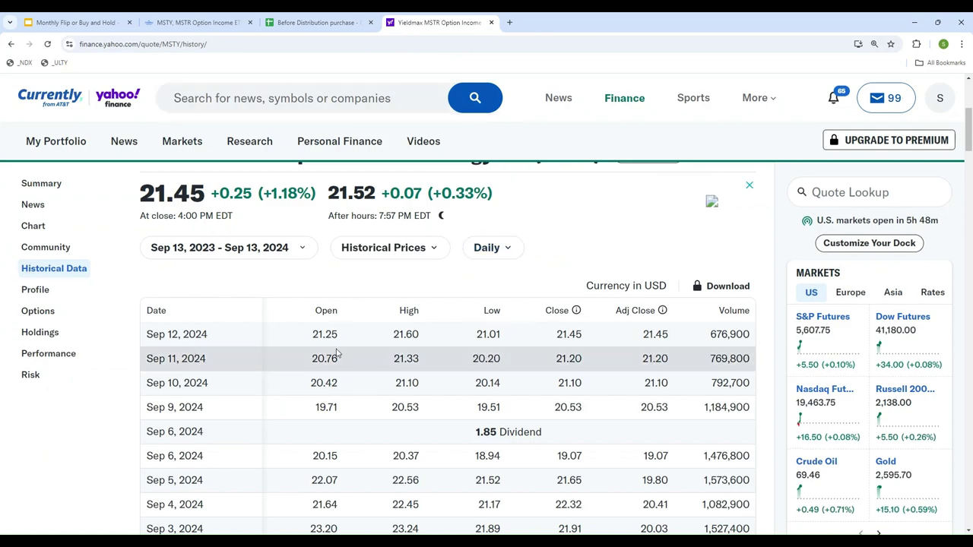
{"action": "scroll", "coordinate": [330, 350], "scroll_direction": "down", "scroll_amount": 10}
{"action": "scroll", "coordinate": [336, 349], "scroll_direction": "down", "scroll_amount": 4}
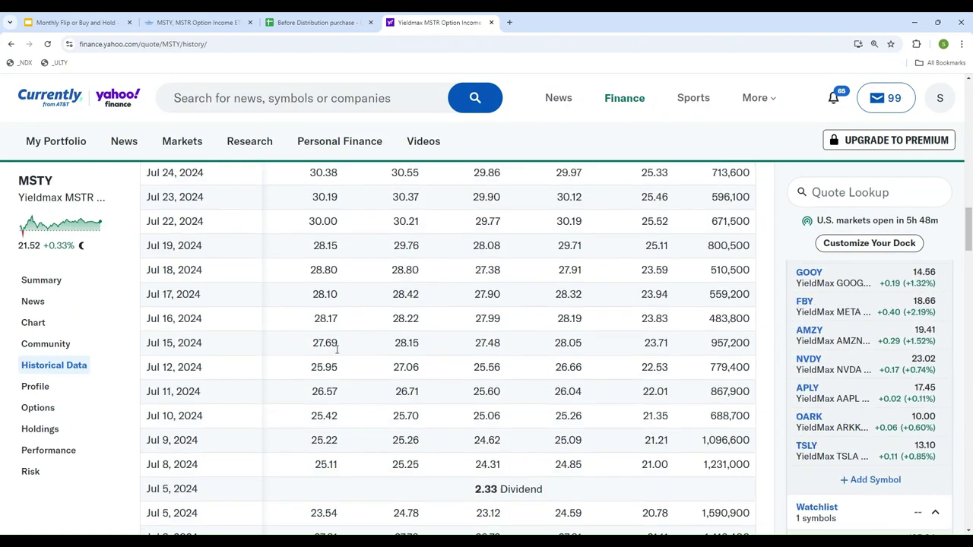
{"action": "scroll", "coordinate": [414, 338], "scroll_direction": "up", "scroll_amount": 5}
{"action": "scroll", "coordinate": [414, 338], "scroll_direction": "up", "scroll_amount": 15}
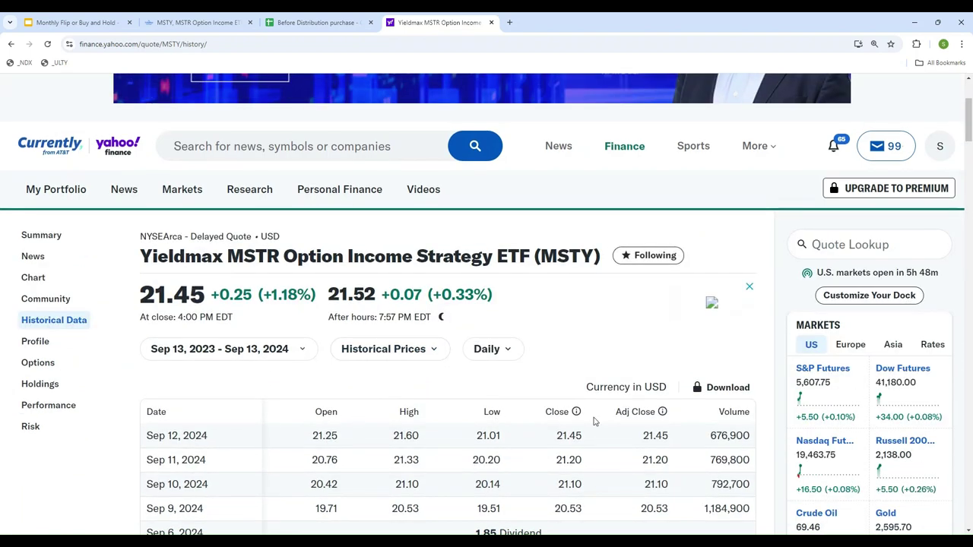
{"action": "scroll", "coordinate": [604, 347], "scroll_direction": "down", "scroll_amount": 2}
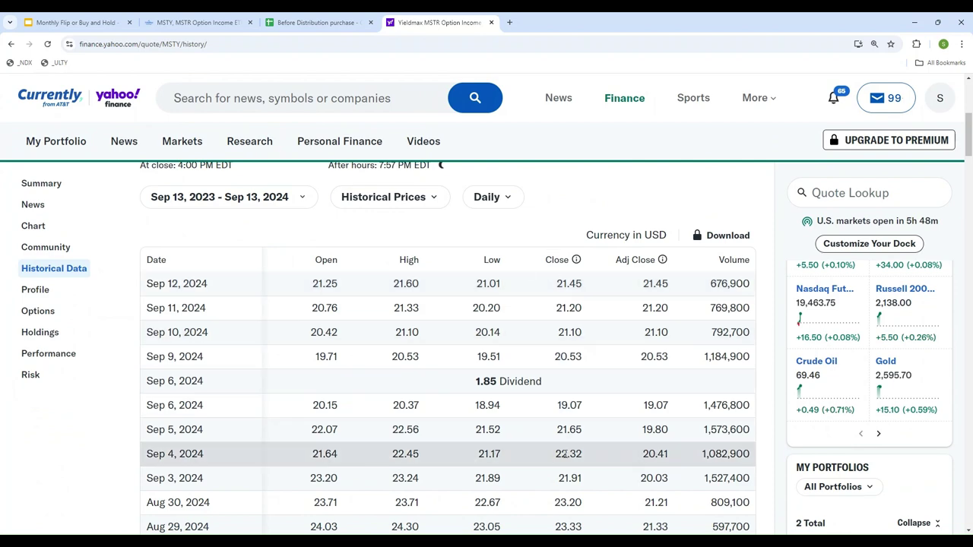
{"action": "left_click", "coordinate": [312, 26]}
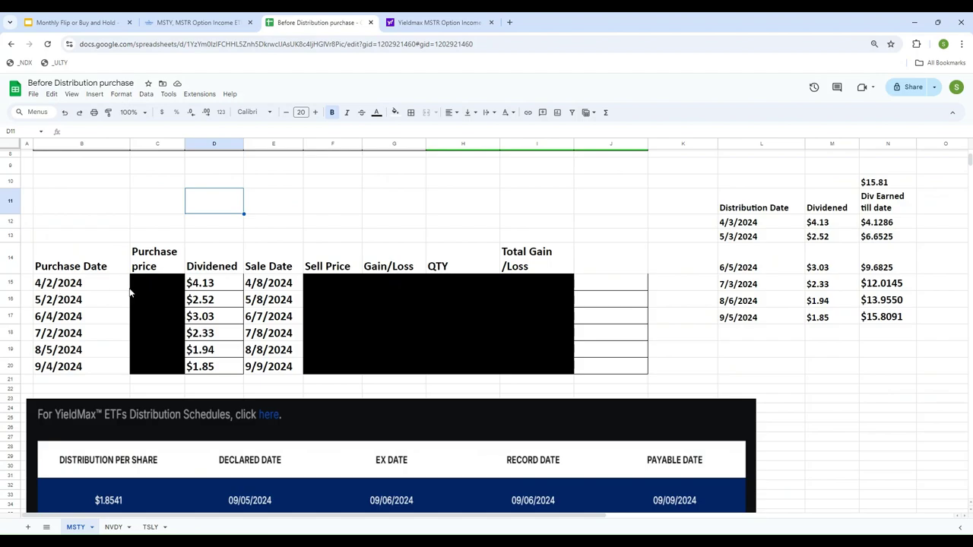
{"action": "left_click", "coordinate": [437, 22]}
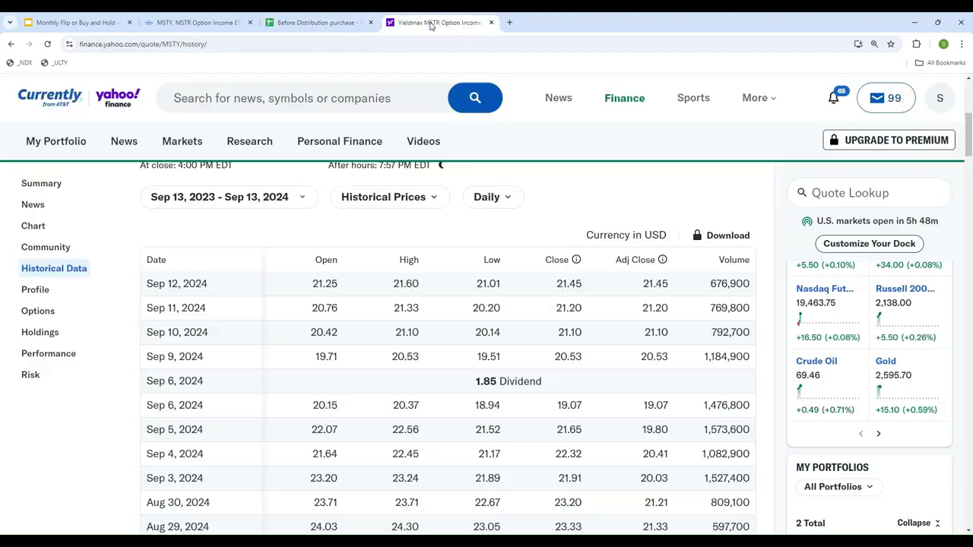
{"action": "scroll", "coordinate": [494, 302], "scroll_direction": "down", "scroll_amount": 10}
{"action": "scroll", "coordinate": [494, 301], "scroll_direction": "down", "scroll_amount": 20}
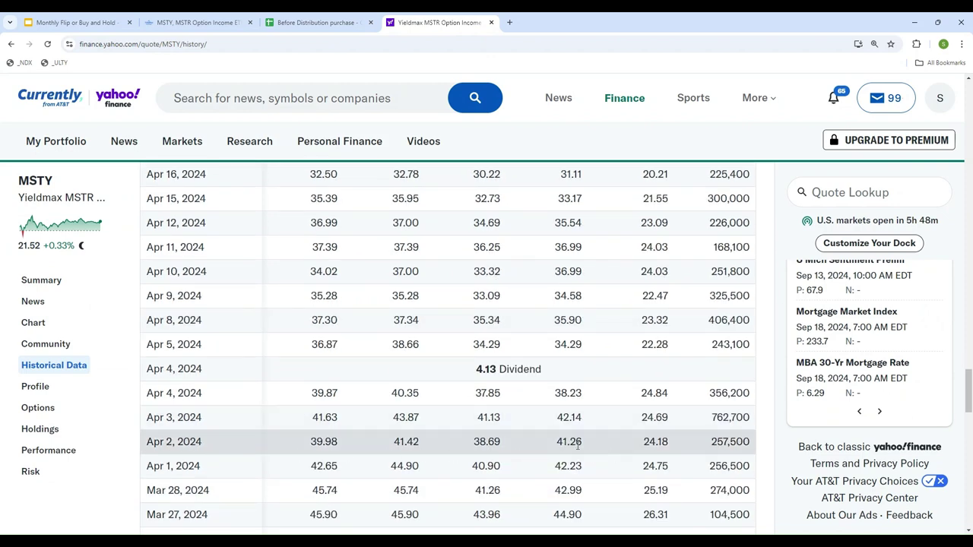
Step: Return to the spreadsheet and reveal the purchase prices in C15:C20 by resetting their black fill color
{"action": "left_click", "coordinate": [288, 23]}
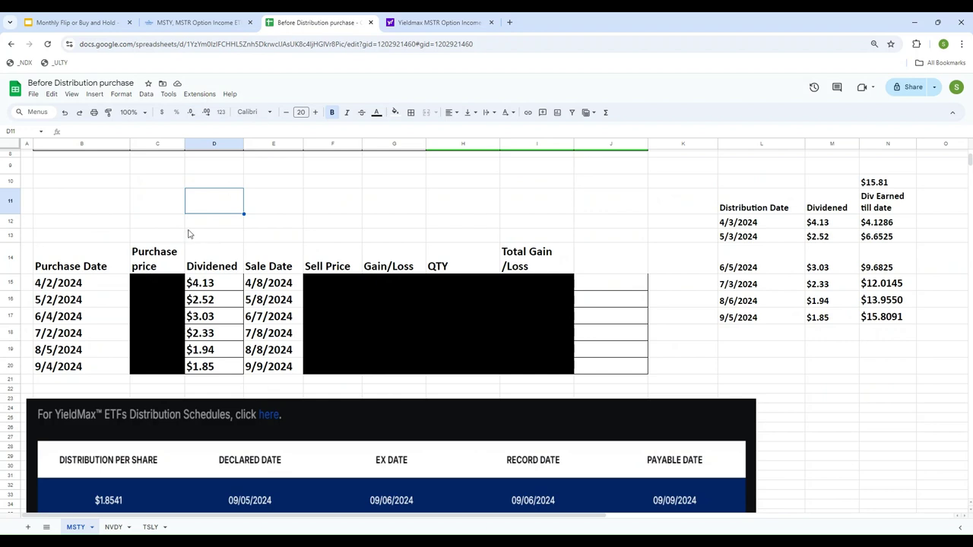
{"action": "left_click_drag", "start_coordinate": [159, 279], "coordinate": [163, 368]}
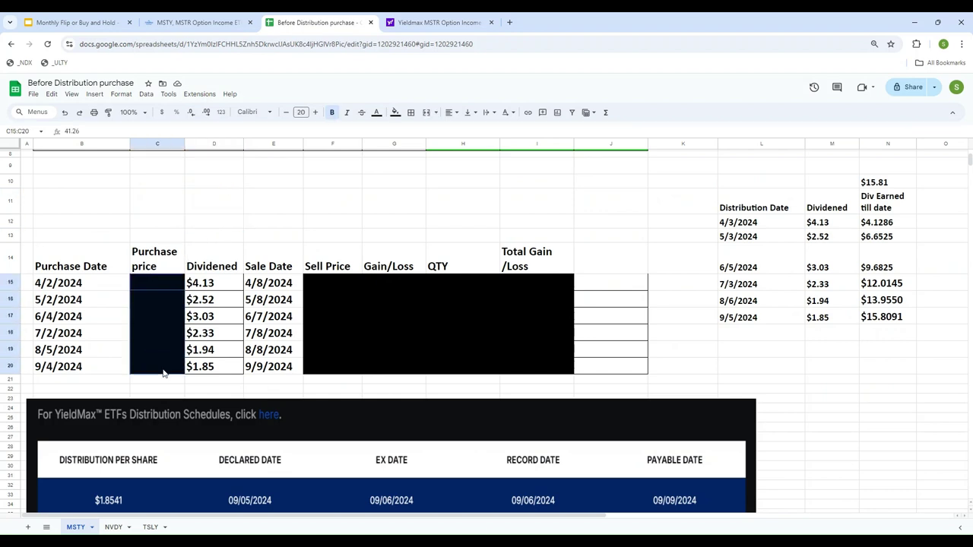
{"action": "left_click", "coordinate": [394, 113]}
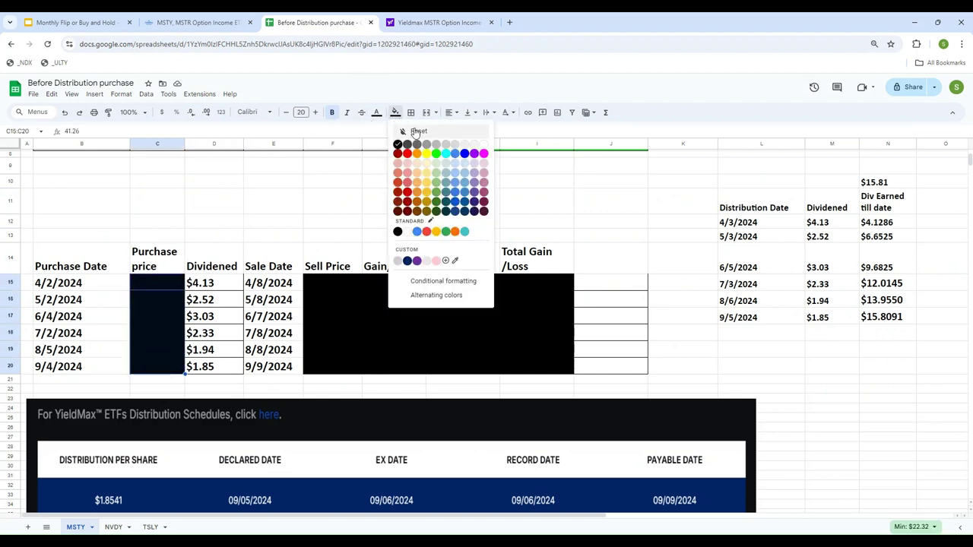
{"action": "left_click", "coordinate": [407, 134]}
{"action": "left_click", "coordinate": [279, 212]}
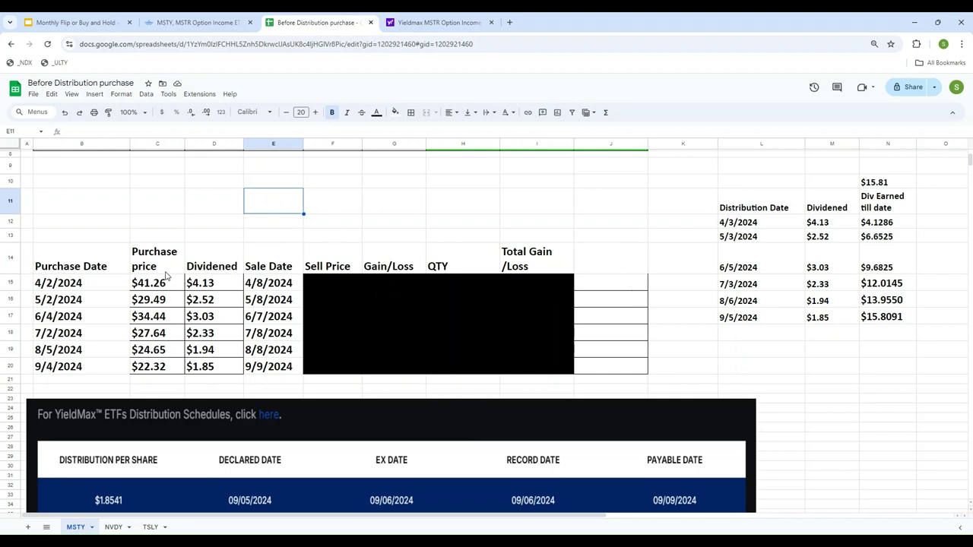
Step: Check MSTY's closing price on Yahoo Finance for the first sale date, 4/8/2024, and return to the spreadsheet
{"action": "left_click", "coordinate": [256, 289]}
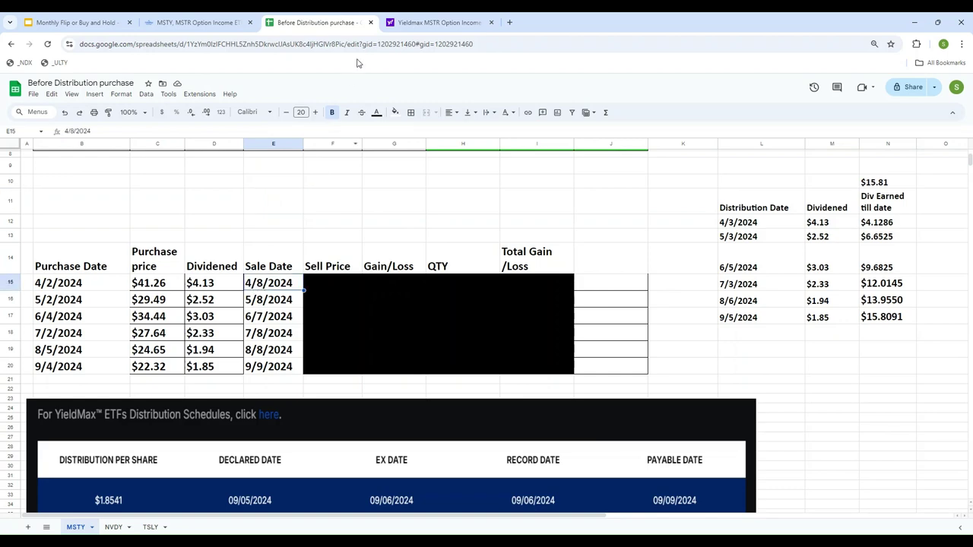
{"action": "left_click", "coordinate": [437, 22]}
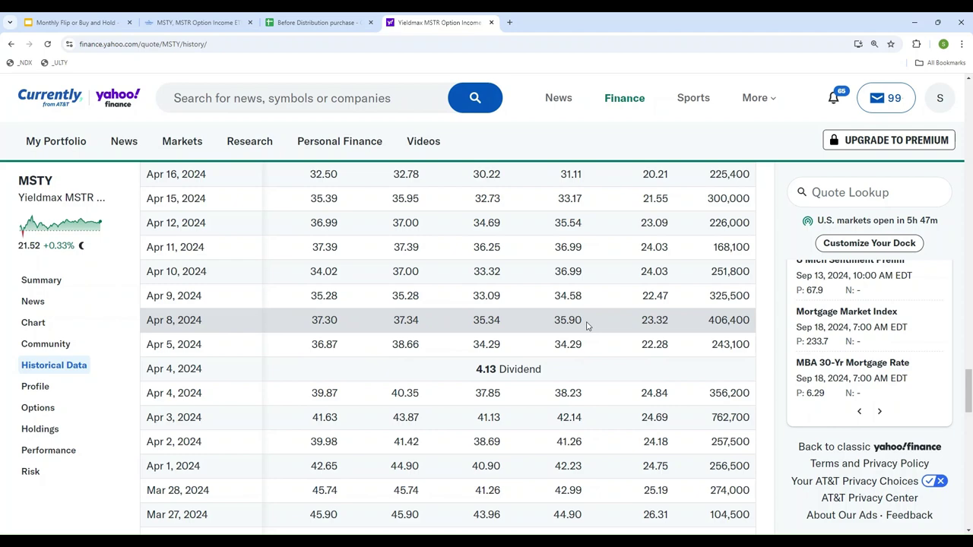
{"action": "left_click", "coordinate": [318, 22]}
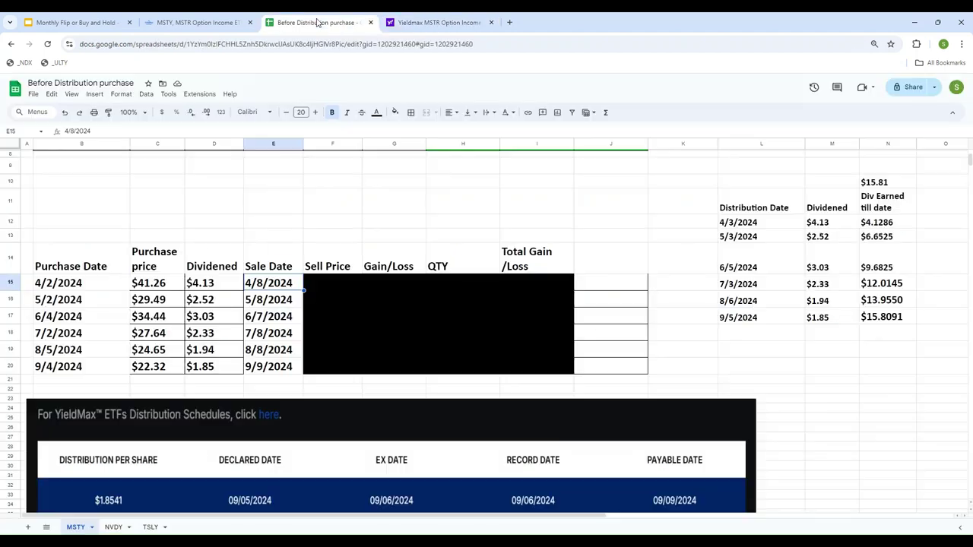
Step: Reveal the sell prices in F15:F20 by resetting the black fill color
{"action": "left_click_drag", "start_coordinate": [326, 283], "coordinate": [338, 369]}
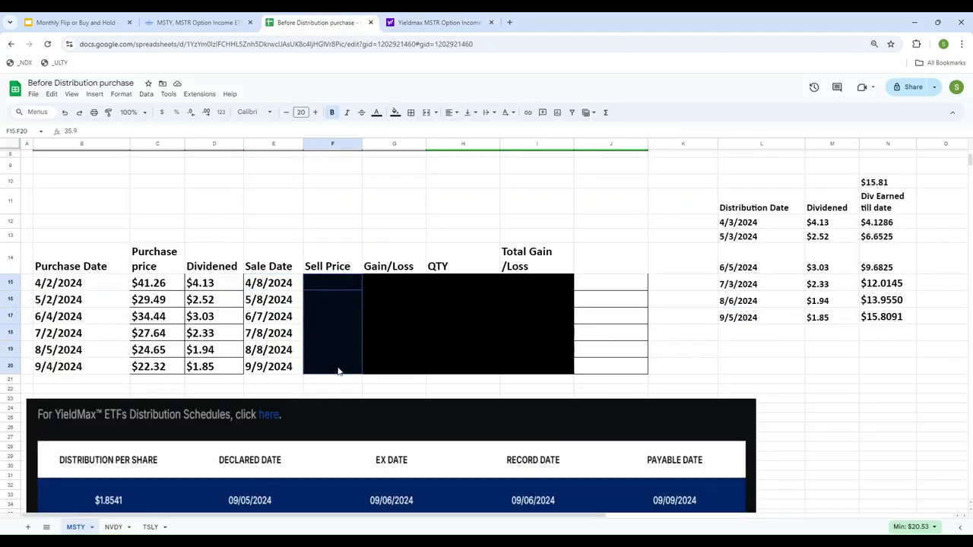
{"action": "left_click", "coordinate": [392, 114]}
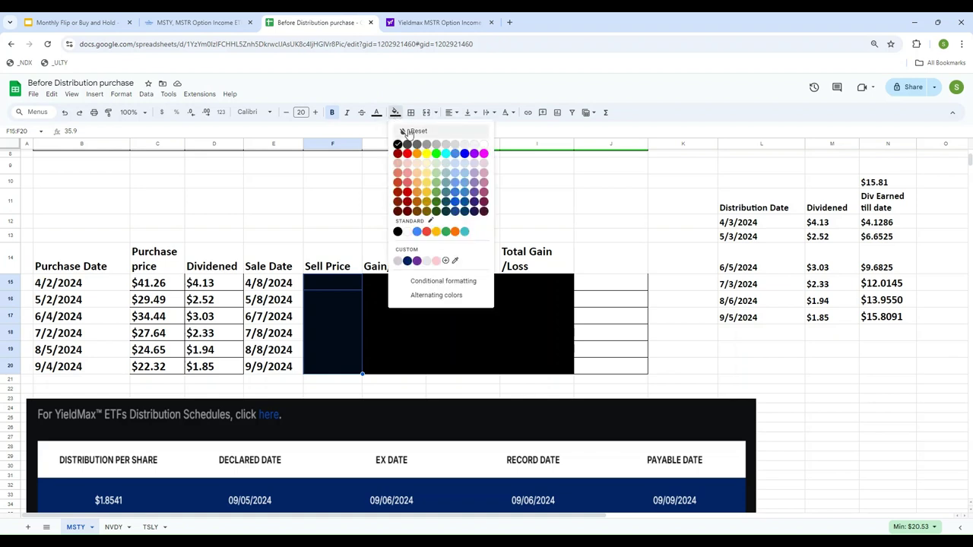
{"action": "left_click", "coordinate": [408, 134]}
{"action": "left_click", "coordinate": [332, 212]}
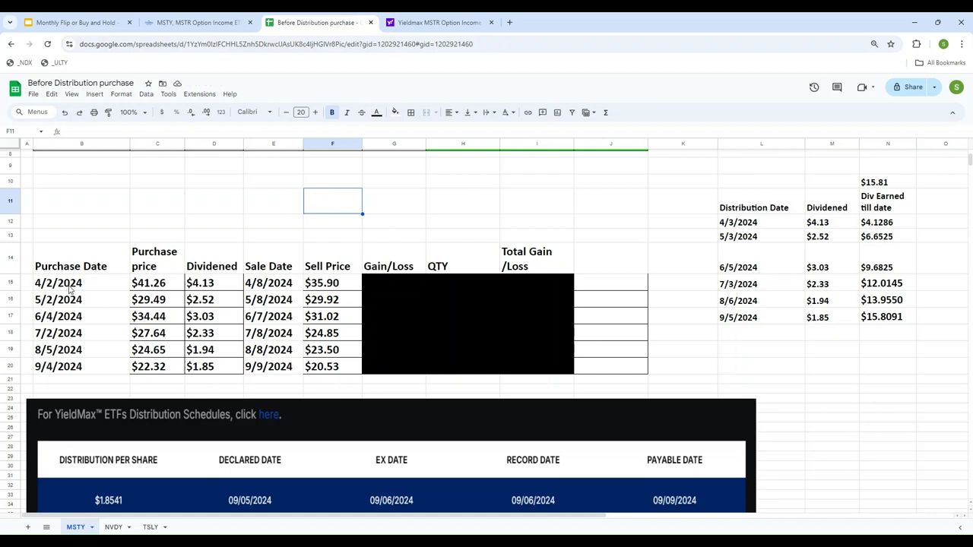
Step: Check the first trade's dividend, sale date and sell price, and reveal the quantities in H15:H20 by resetting their black fill color
{"action": "left_click", "coordinate": [221, 289]}
{"action": "left_click", "coordinate": [274, 288]}
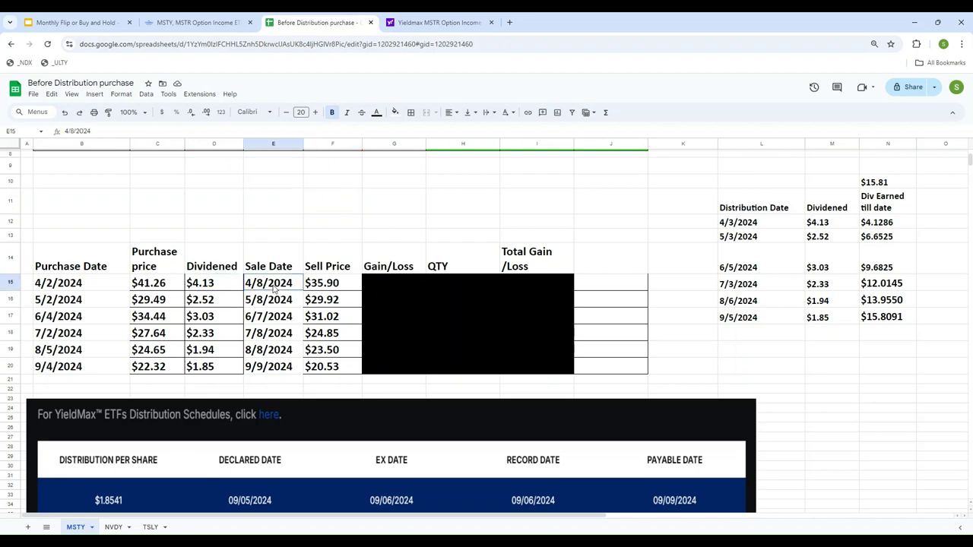
{"action": "left_click", "coordinate": [339, 285]}
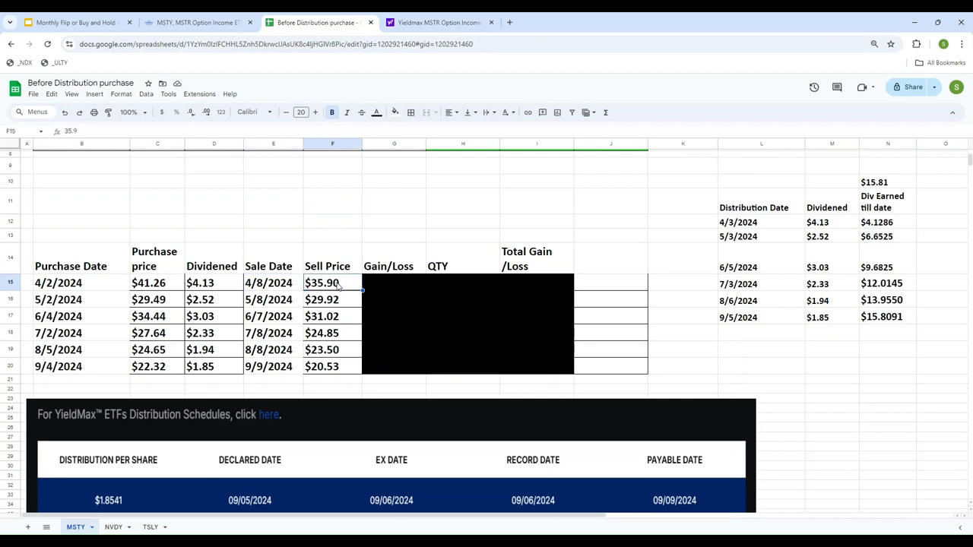
{"action": "left_click", "coordinate": [687, 319]}
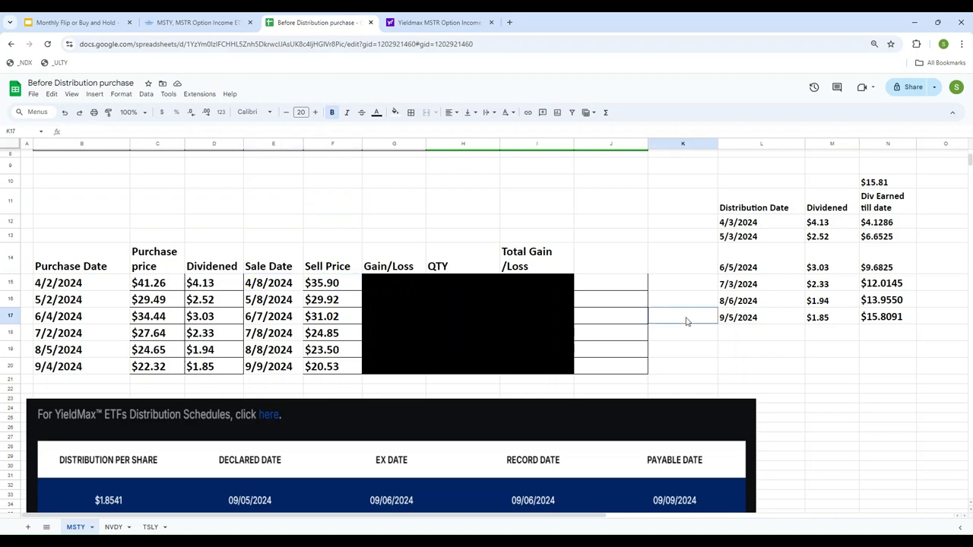
{"action": "left_click_drag", "start_coordinate": [449, 281], "coordinate": [462, 376]}
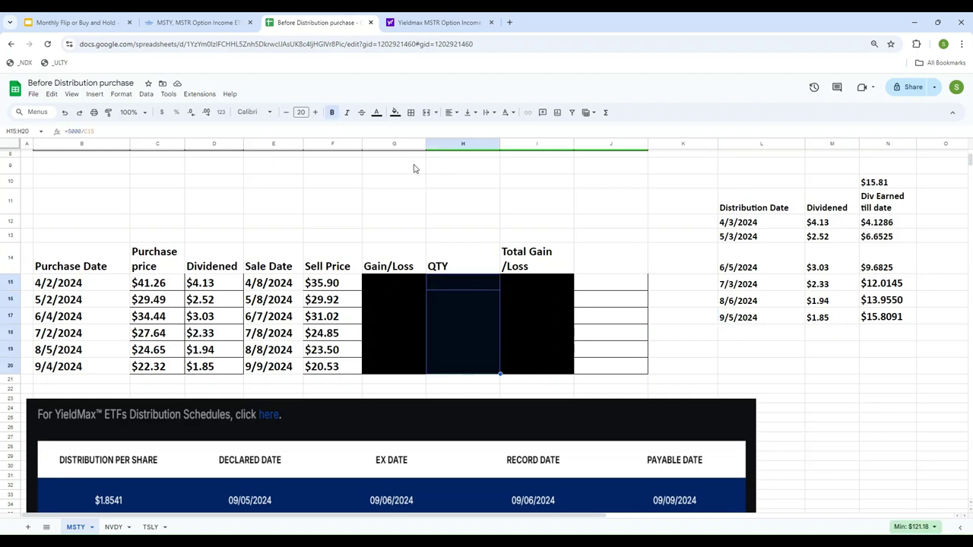
{"action": "left_click", "coordinate": [394, 111]}
{"action": "left_click", "coordinate": [414, 131]}
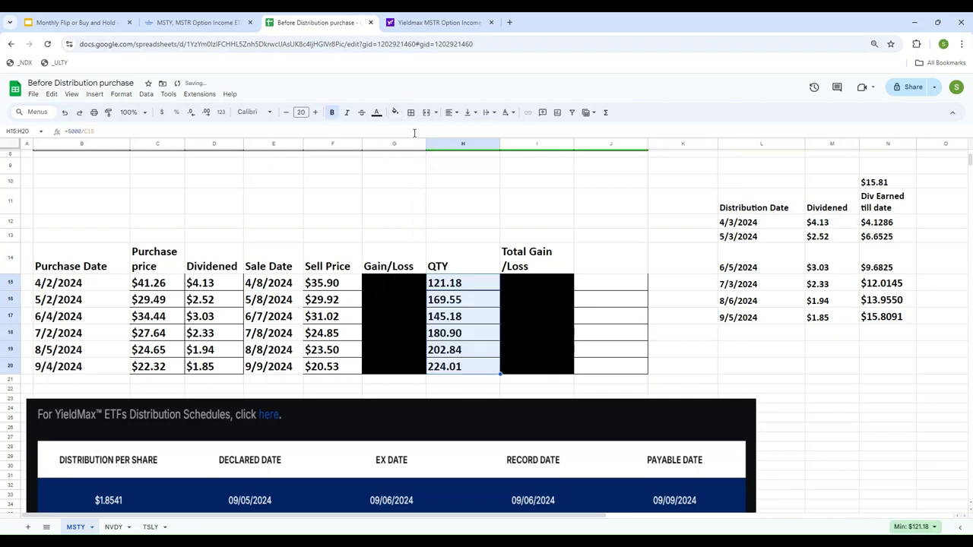
{"action": "left_click", "coordinate": [328, 226]}
Step: Re-enter the quantity formula in H15 as =5000/C15, dividing the investment by the purchase price
{"action": "left_click", "coordinate": [461, 287]}
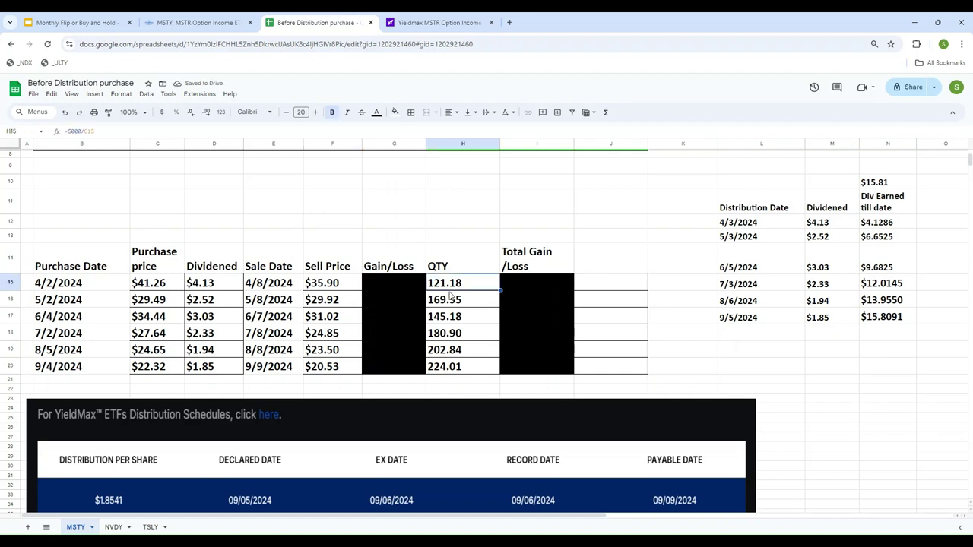
{"action": "type", "text": "="}
{"action": "type", "text": "5000/G15"}
{"action": "key", "text": "Left"}
{"action": "key", "text": "Left"}
{"action": "key", "text": "Left"}
{"action": "key", "text": "Left"}
{"action": "key", "text": "Return"}
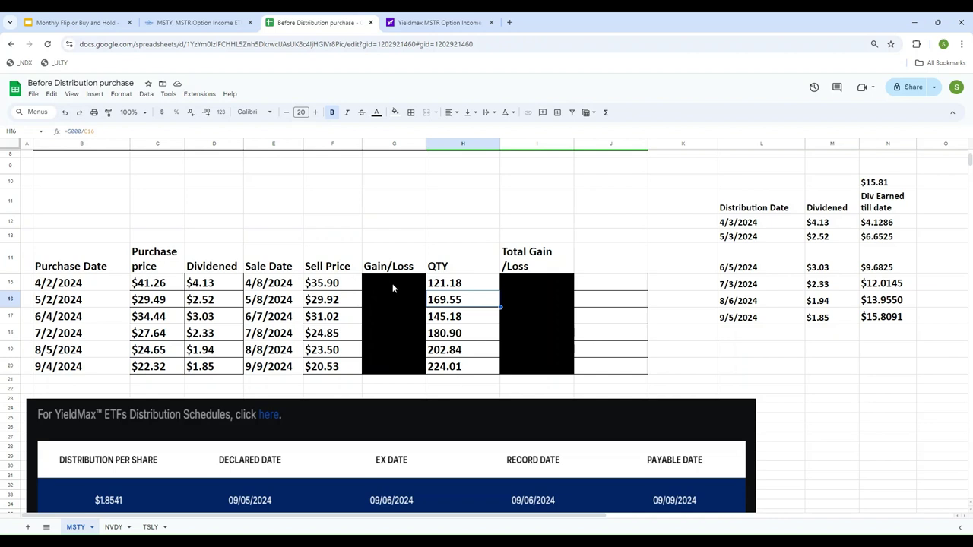
Step: Reveal the per-share gain/loss values in G15:G20 by resetting their black fill color
{"action": "left_click_drag", "start_coordinate": [390, 281], "coordinate": [397, 366]}
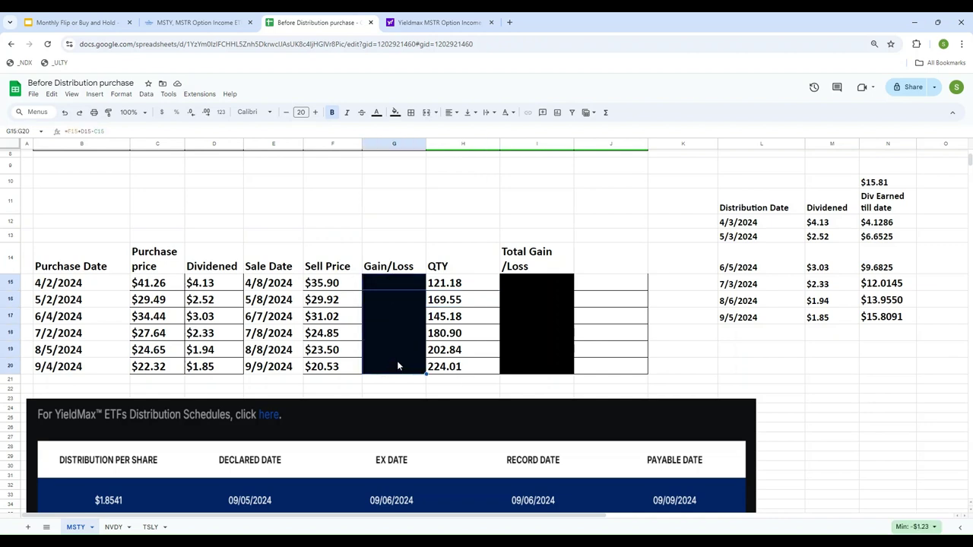
{"action": "left_click", "coordinate": [395, 112]}
{"action": "left_click", "coordinate": [417, 131]}
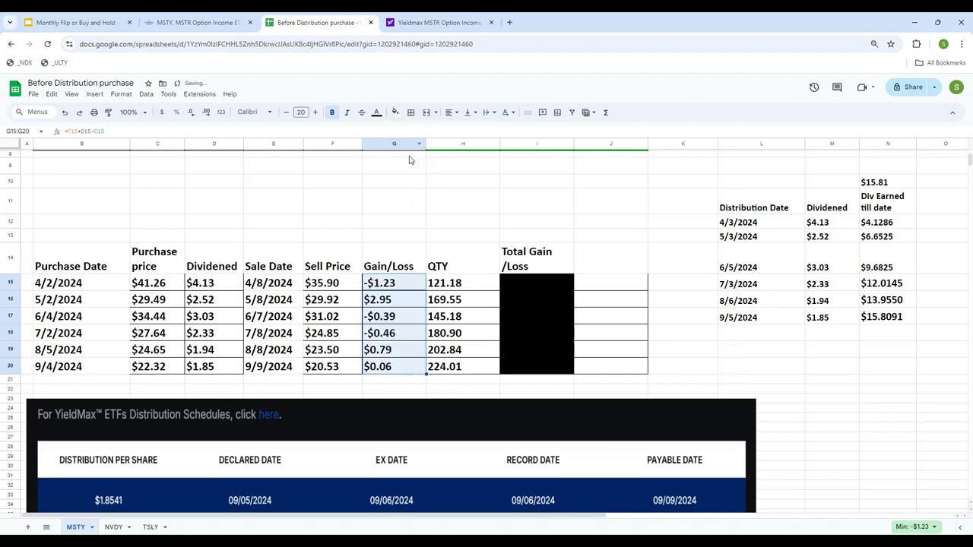
{"action": "left_click", "coordinate": [398, 208]}
Step: Try to rebuild the first trade's gain/loss in G15 with the formula =C15+F15+D15
{"action": "left_click", "coordinate": [223, 292]}
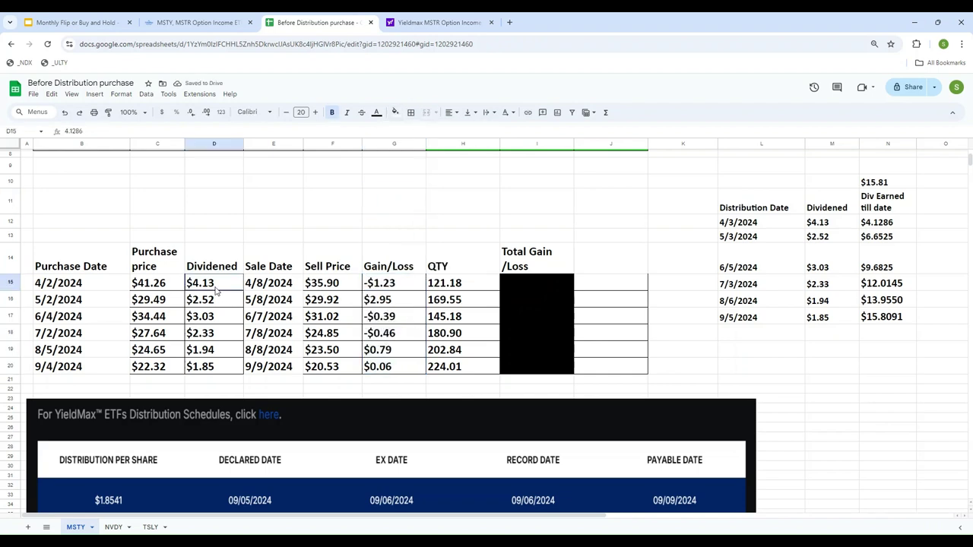
{"action": "left_click", "coordinate": [146, 285]}
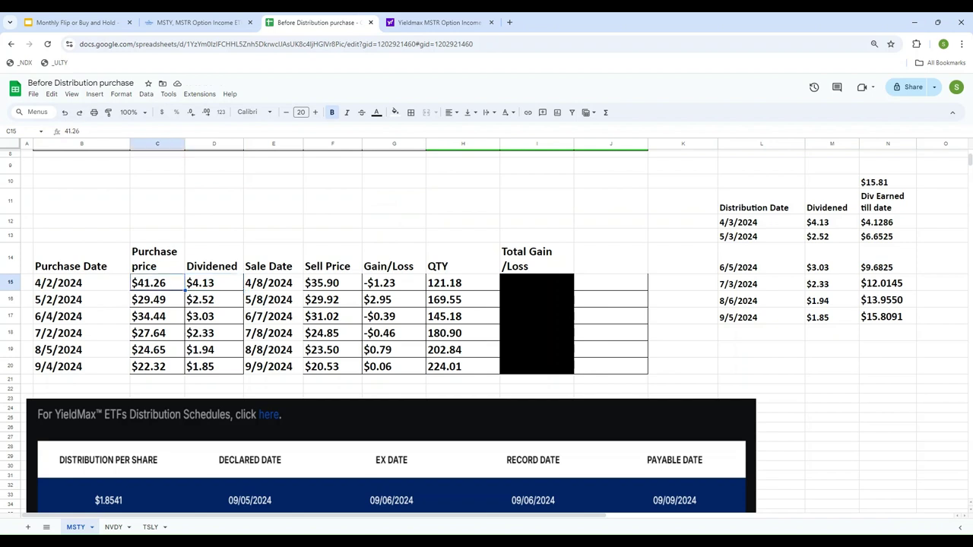
{"action": "key", "text": "Right"}
{"action": "key", "text": "Right"}
{"action": "key", "text": "Right"}
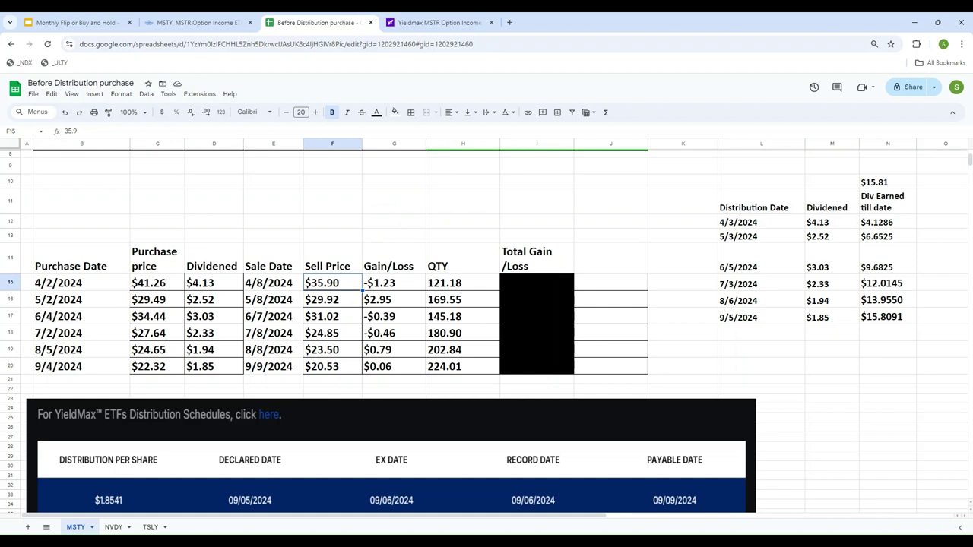
{"action": "key", "text": "Right"}
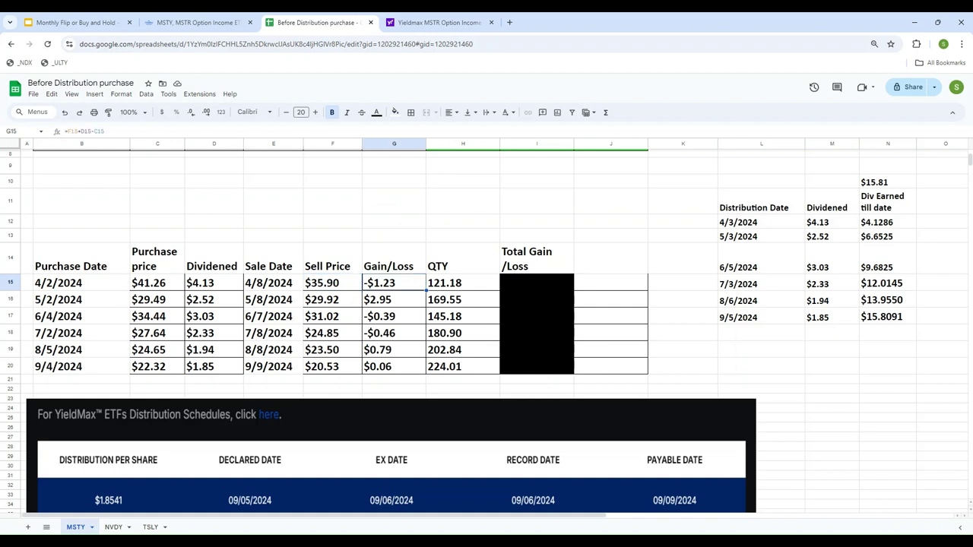
{"action": "type", "text": "="}
{"action": "key", "text": "Left"}
{"action": "key", "text": "Left"}
{"action": "key", "text": "Left"}
{"action": "key", "text": "Left"}
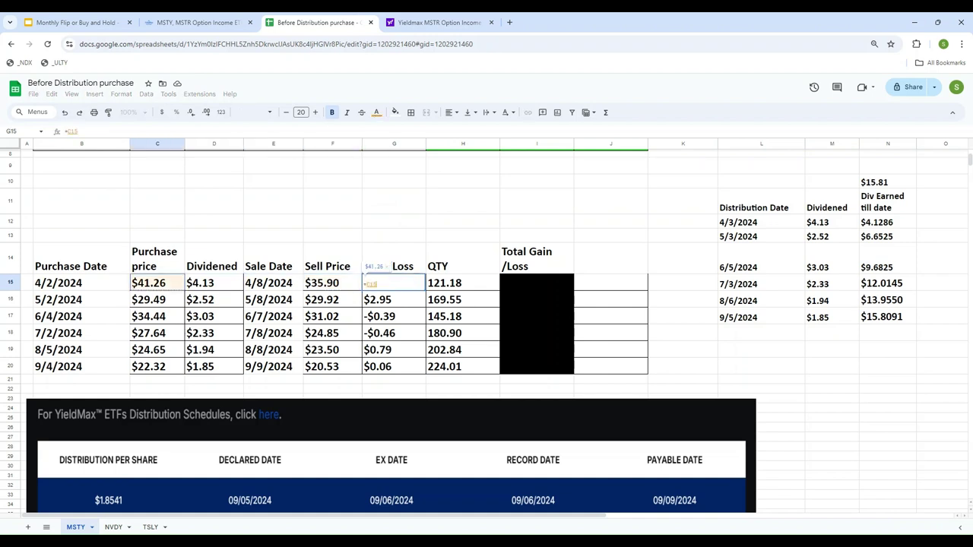
{"action": "type", "text": "-"}
{"action": "key", "text": "Left"}
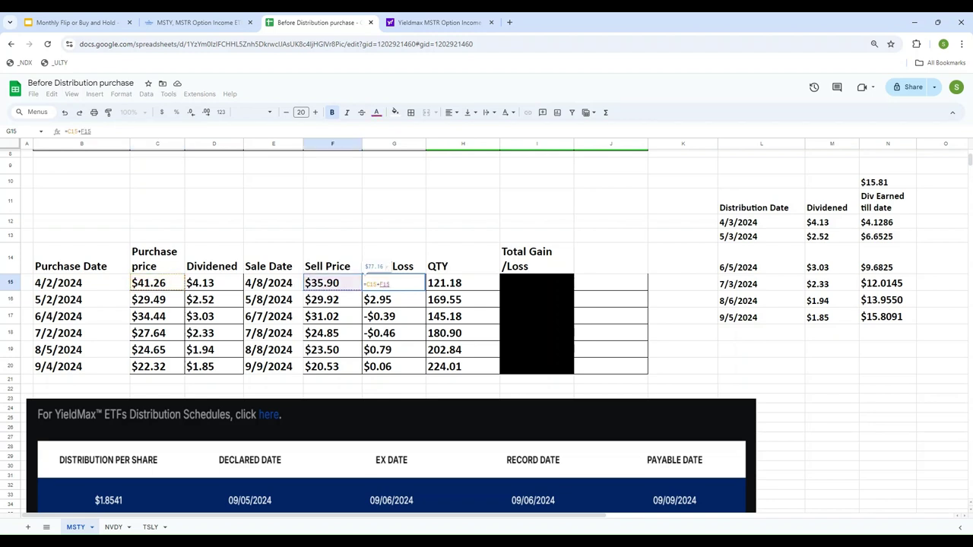
{"action": "type", "text": "+"}
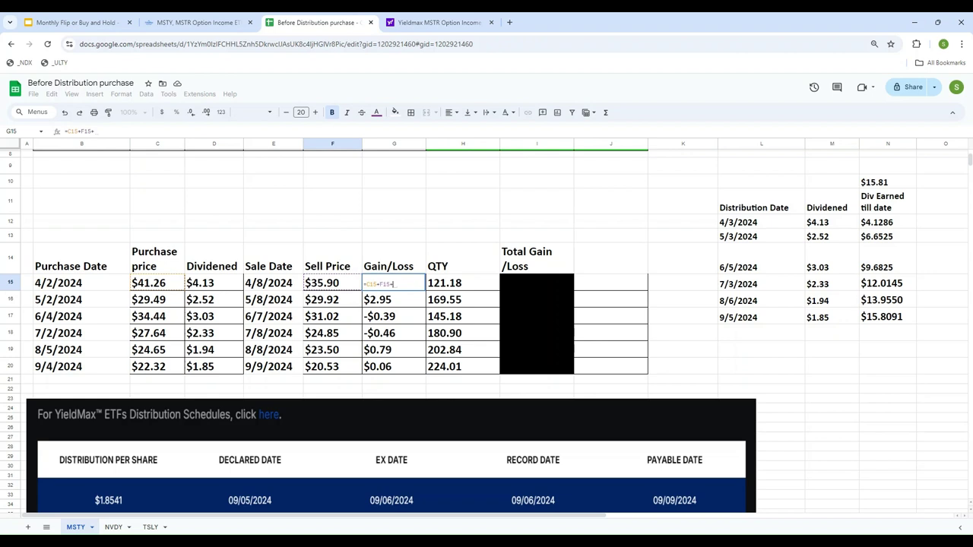
{"action": "key", "text": "Left"}
{"action": "key", "text": "Left"}
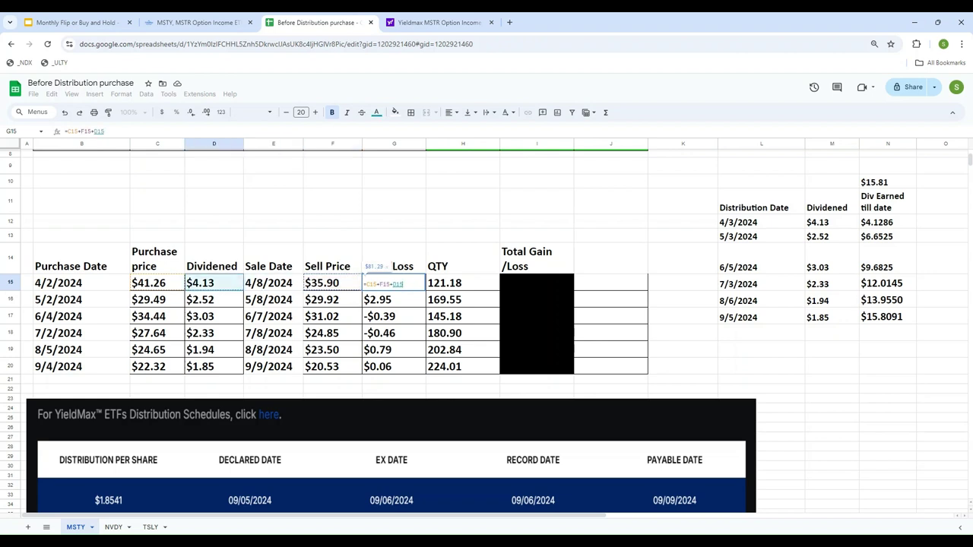
{"action": "key", "text": "Return"}
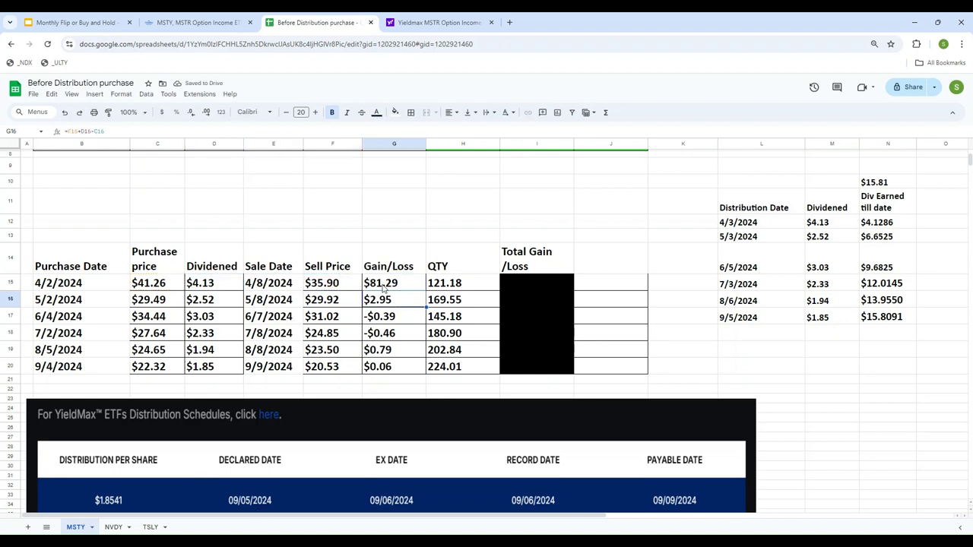
Step: Set the first trade's gain/loss in G15 to =35.9+4.13-C15, adding sell price and dividend and subtracting the purchase price
{"action": "left_click", "coordinate": [384, 285]}
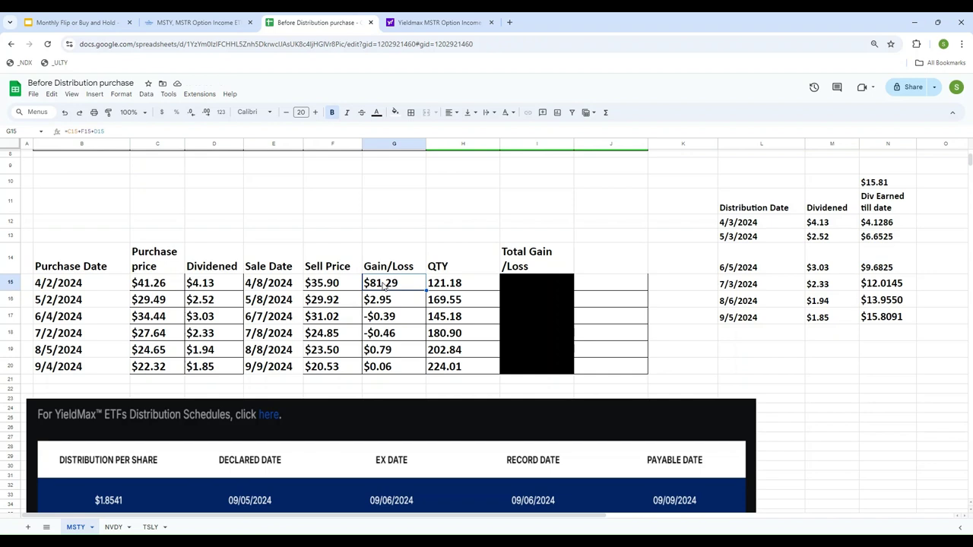
{"action": "type", "text": "=35"}
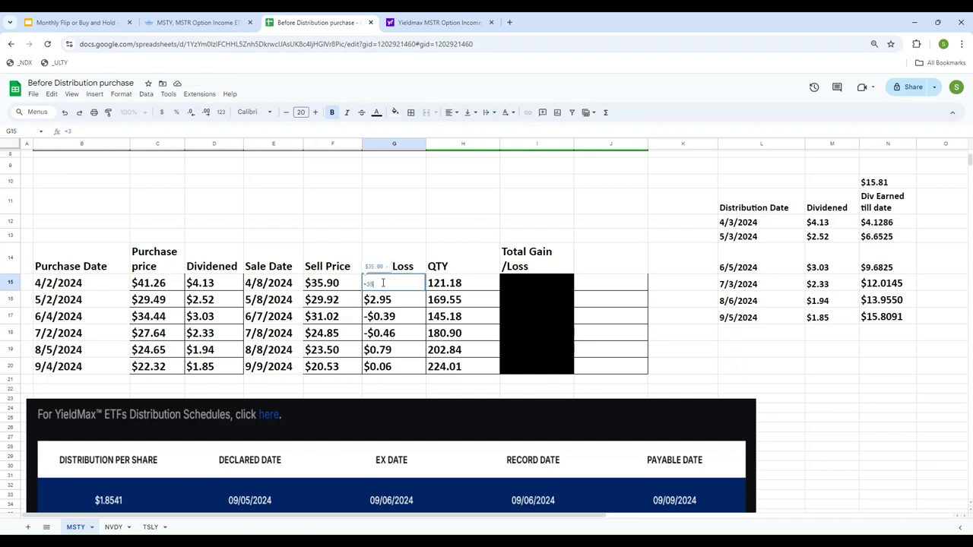
{"action": "type", "text": ".9+4.13-"}
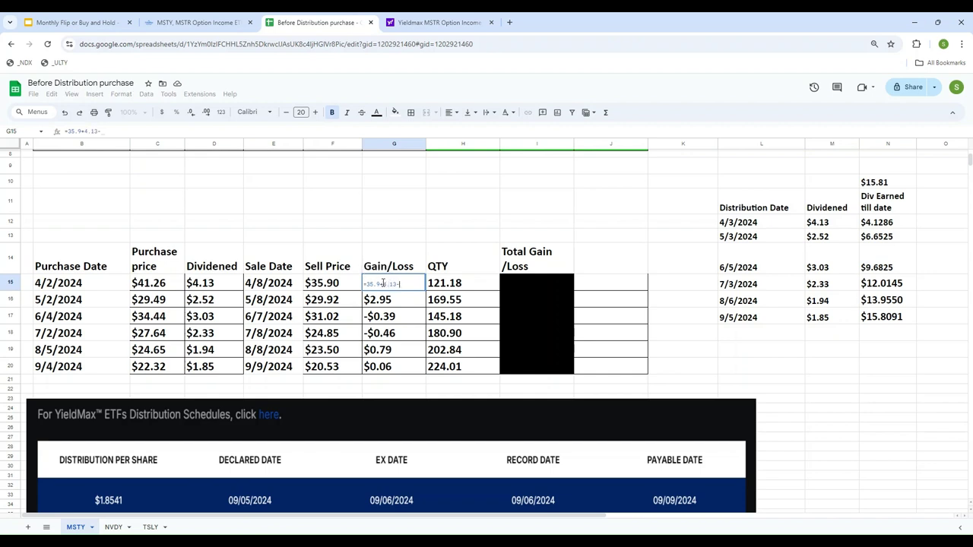
{"action": "key", "text": "Left"}
{"action": "key", "text": "Left"}
{"action": "key", "text": "Left"}
{"action": "key", "text": "Left"}
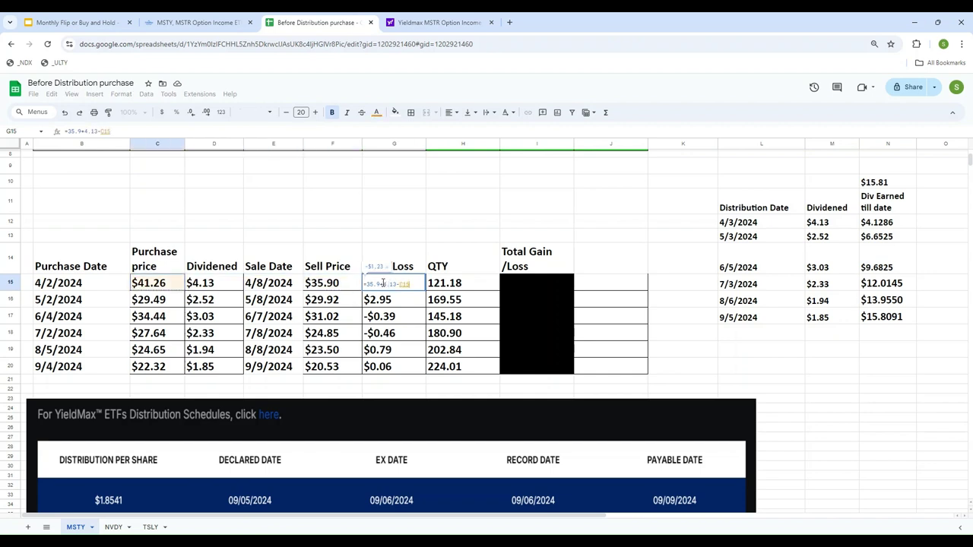
{"action": "key", "text": "Return"}
{"action": "key", "text": "Up"}
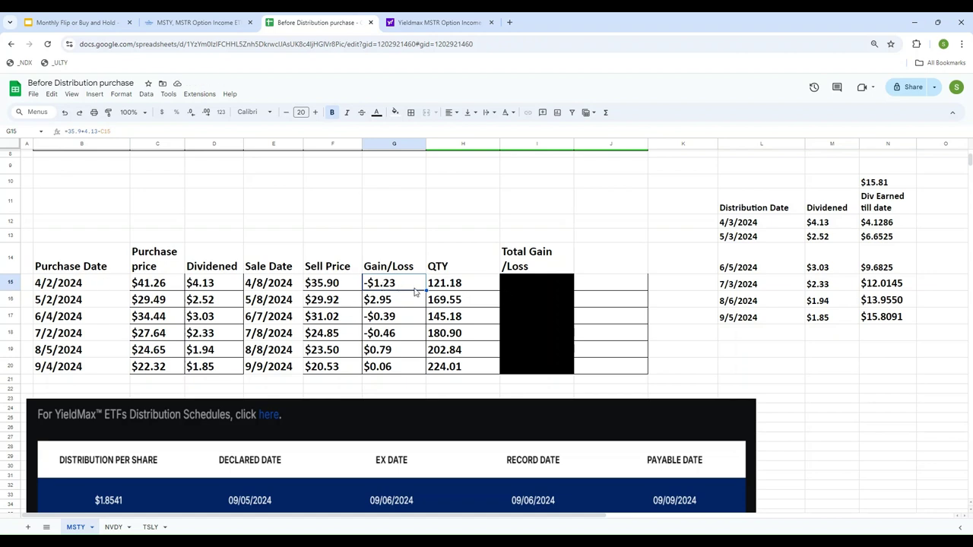
Step: Reveal the total gain/loss values in I15:I20 by resetting their black fill color
{"action": "left_click_drag", "start_coordinate": [525, 281], "coordinate": [529, 368]}
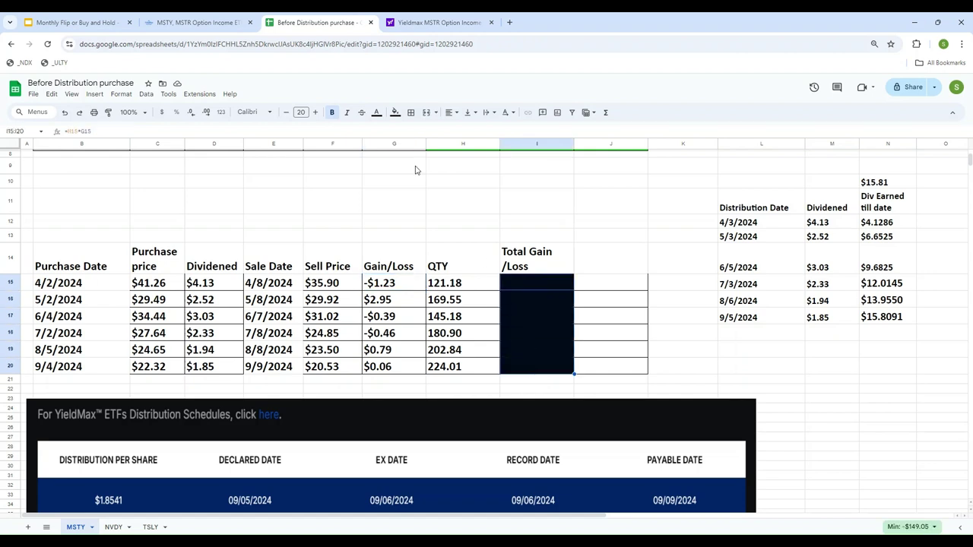
{"action": "left_click", "coordinate": [395, 112]}
{"action": "left_click", "coordinate": [413, 130]}
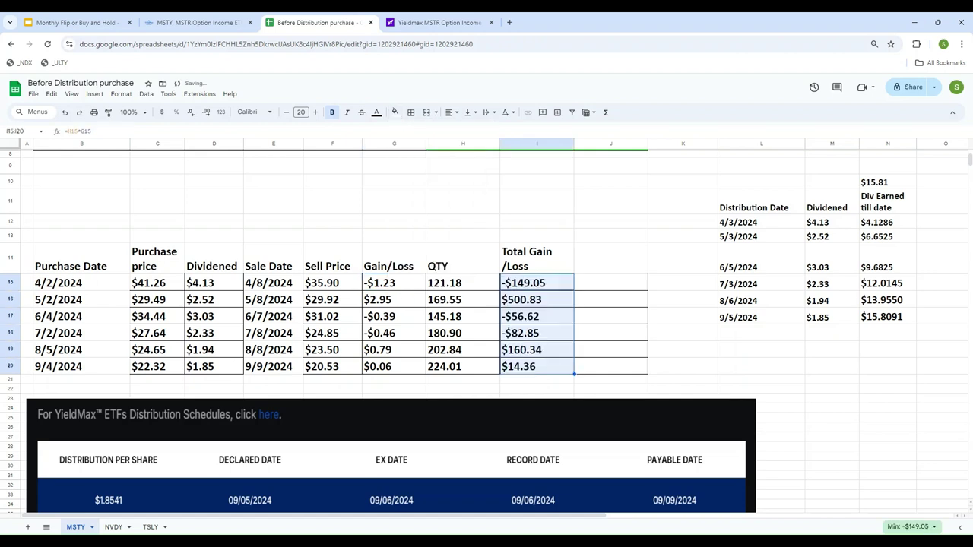
{"action": "left_click", "coordinate": [441, 193]}
Step: Walk through the first trade in row 15, examining its purchase price, dividend, sale date and sell price
{"action": "key", "text": "Left"}
{"action": "key", "text": "Left"}
{"action": "key", "text": "Left"}
{"action": "key", "text": "Left"}
{"action": "key", "text": "Left"}
{"action": "key", "text": "Left"}
{"action": "key", "text": "Left"}
{"action": "key", "text": "Down"}
{"action": "key", "text": "Down"}
{"action": "key", "text": "Down"}
{"action": "key", "text": "Down"}
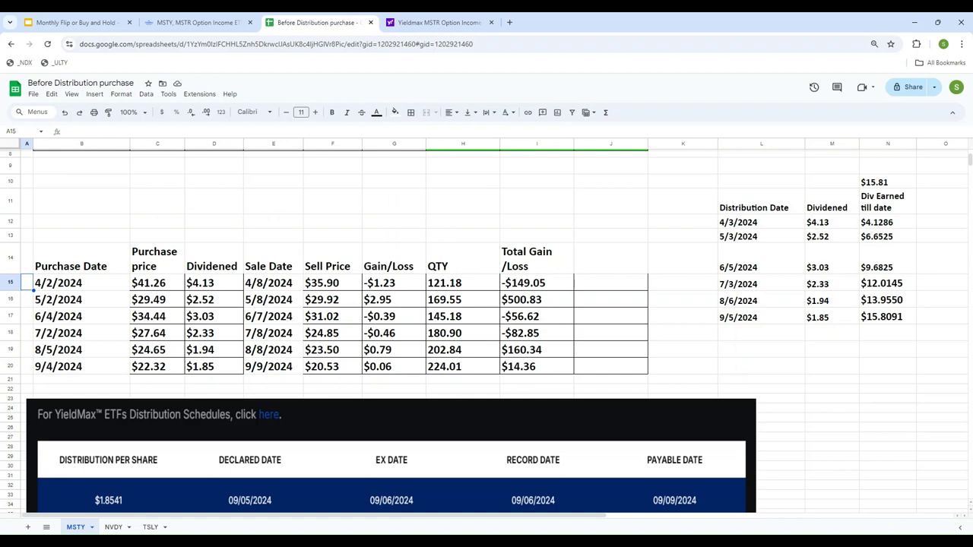
{"action": "key", "text": "Right"}
{"action": "key", "text": "Right"}
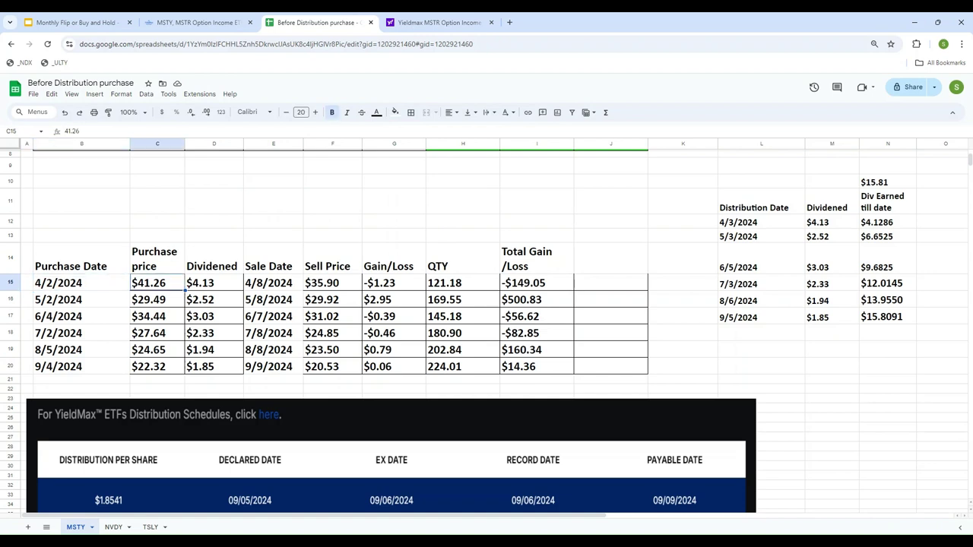
{"action": "key", "text": "Right"}
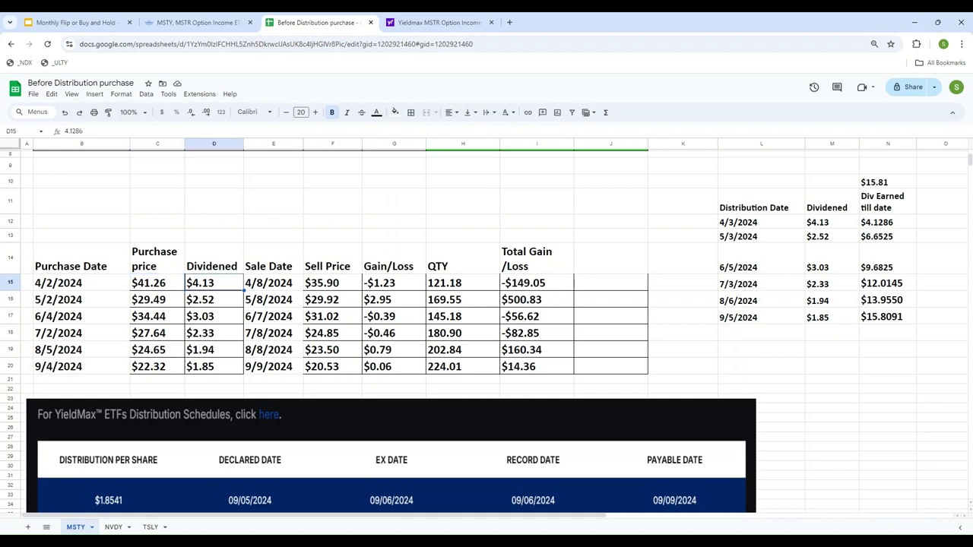
{"action": "key", "text": "Right"}
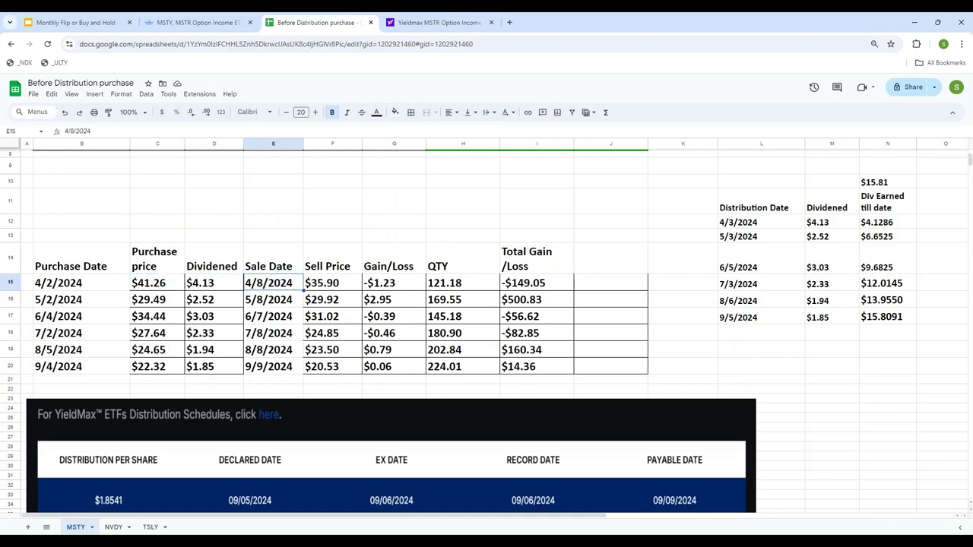
{"action": "key", "text": "Right"}
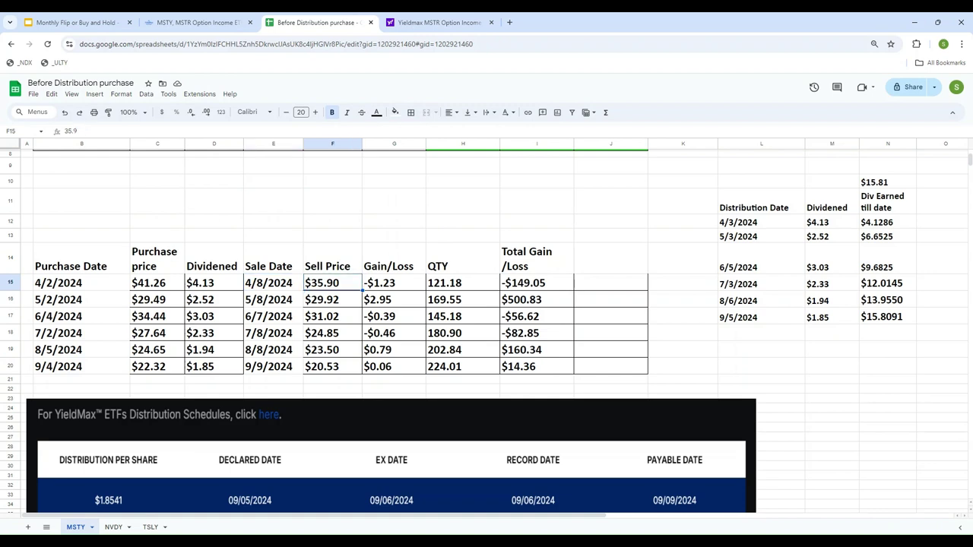
{"action": "key", "text": "Left"}
{"action": "key", "text": "Left"}
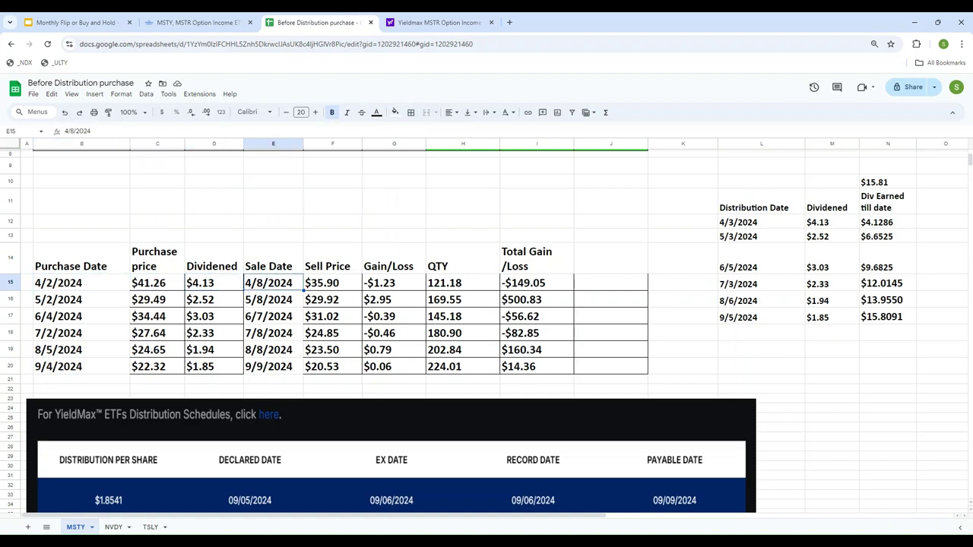
{"action": "left_click", "coordinate": [332, 283]}
Step: Color the gain/loss in G15 red and copy its formatting to the other losses in G17 and G18
{"action": "left_click", "coordinate": [393, 282]}
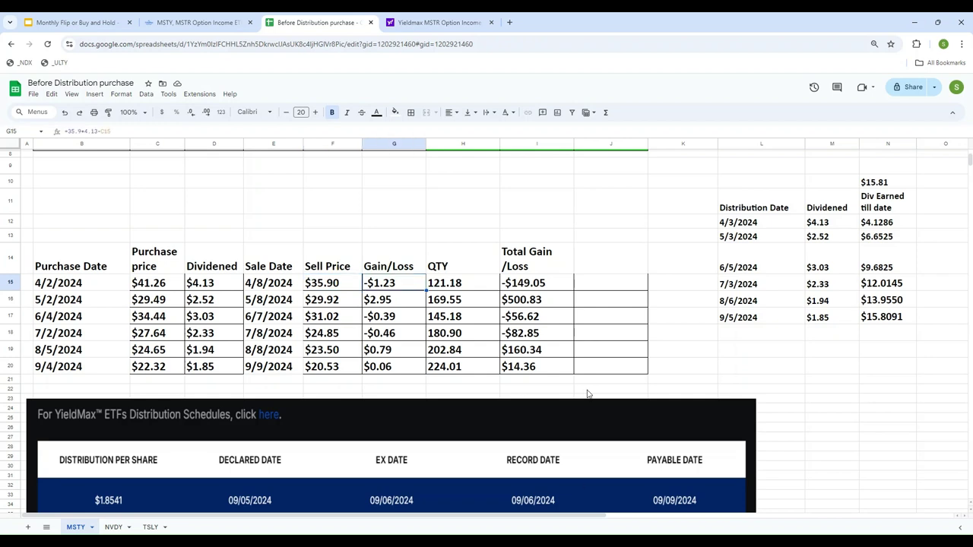
{"action": "left_click", "coordinate": [376, 113]}
{"action": "left_click", "coordinate": [390, 156]}
{"action": "left_click", "coordinate": [109, 113]}
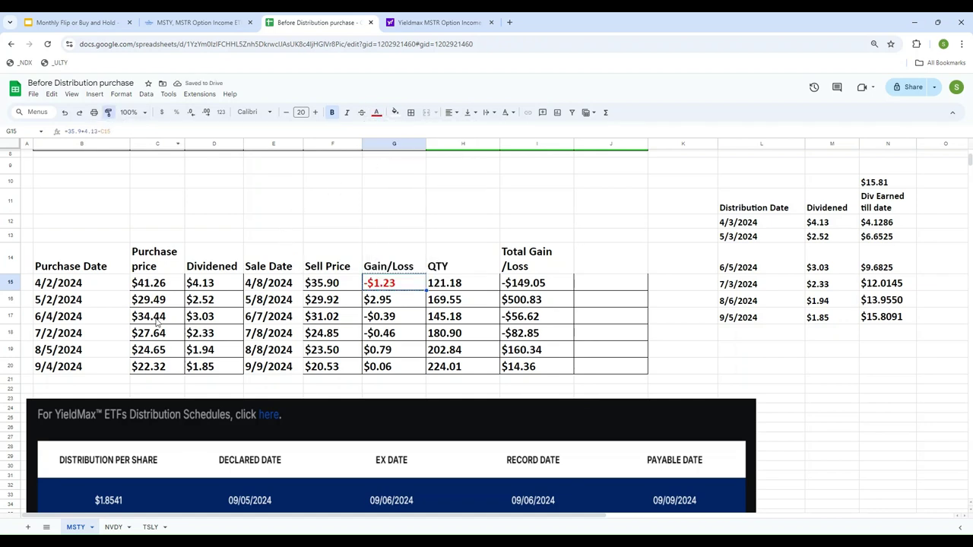
{"action": "left_click", "coordinate": [383, 317]}
{"action": "left_click", "coordinate": [108, 112]}
{"action": "left_click", "coordinate": [369, 335]}
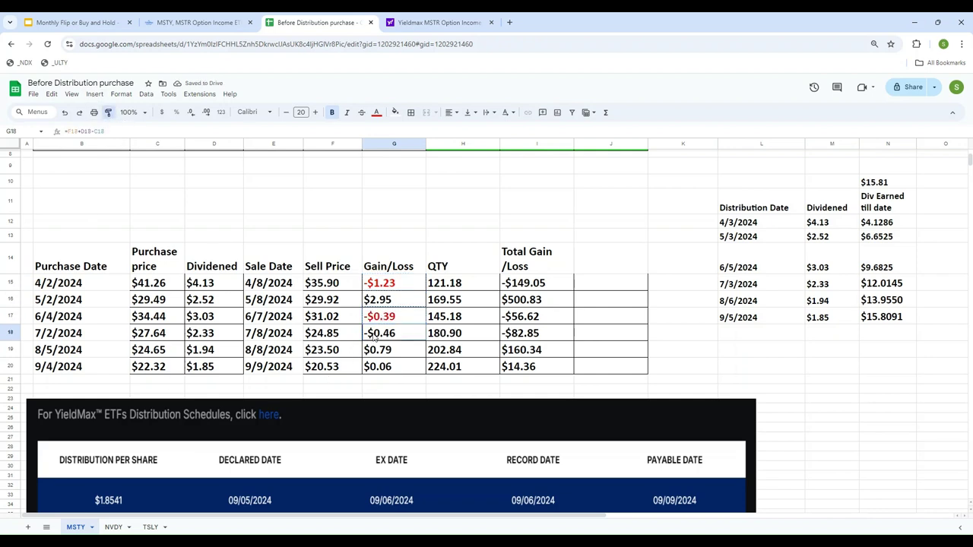
{"action": "left_click", "coordinate": [373, 222]}
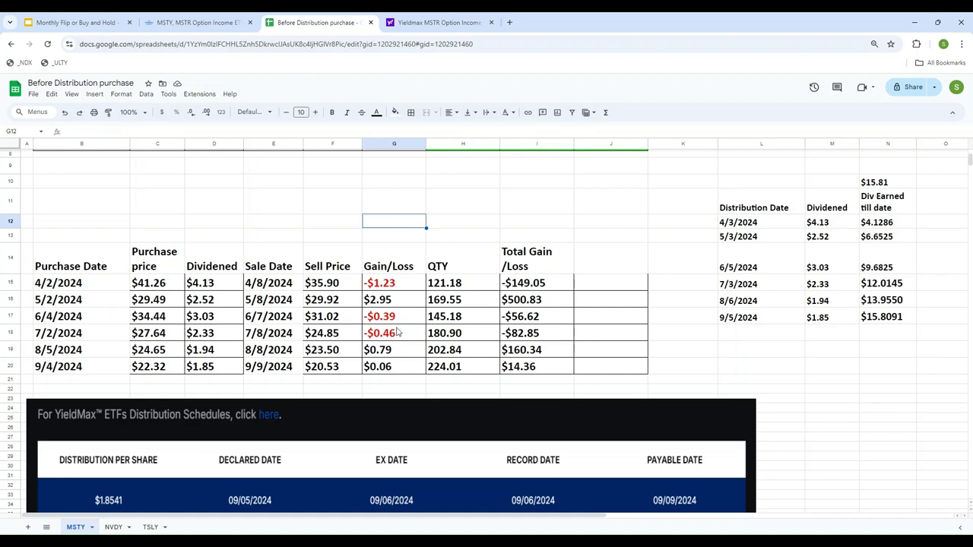
Step: Copy the red loss formatting from G15 to the first trade's total gain/loss in I15
{"action": "left_click", "coordinate": [18, 301]}
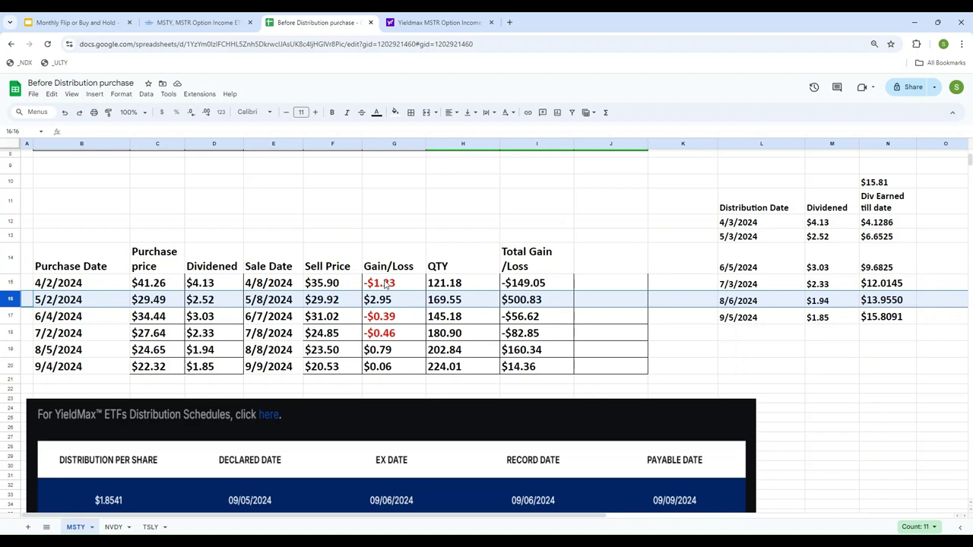
{"action": "left_click", "coordinate": [385, 284]}
{"action": "left_click", "coordinate": [108, 111]}
{"action": "left_click", "coordinate": [520, 282]}
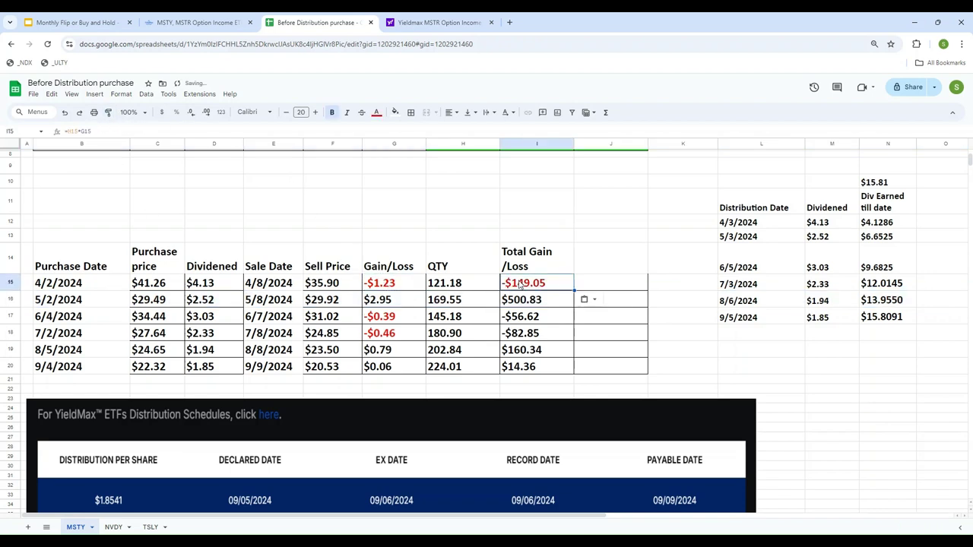
Step: Review the buy-and-hold summary in row 7 against the monthly trades in rows 15 to 20 and the distribution schedule below
{"action": "scroll", "coordinate": [384, 255], "scroll_direction": "up", "scroll_amount": 3}
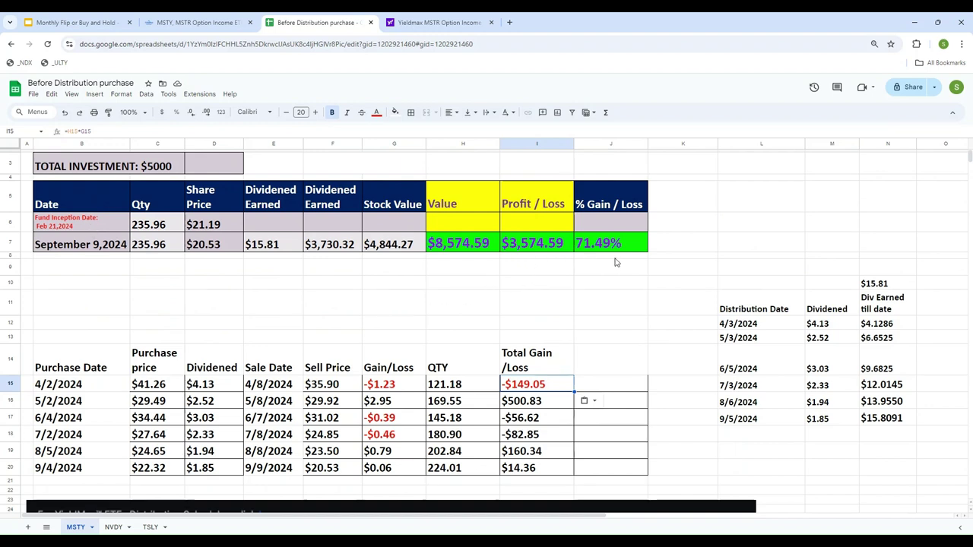
{"action": "scroll", "coordinate": [675, 425], "scroll_direction": "down", "scroll_amount": 3}
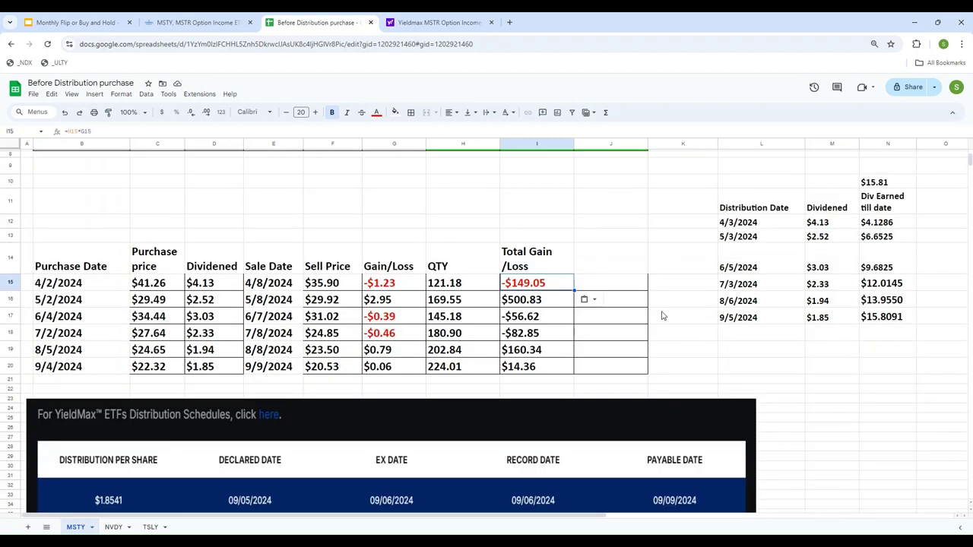
{"action": "scroll", "coordinate": [661, 315], "scroll_direction": "down", "scroll_amount": 1}
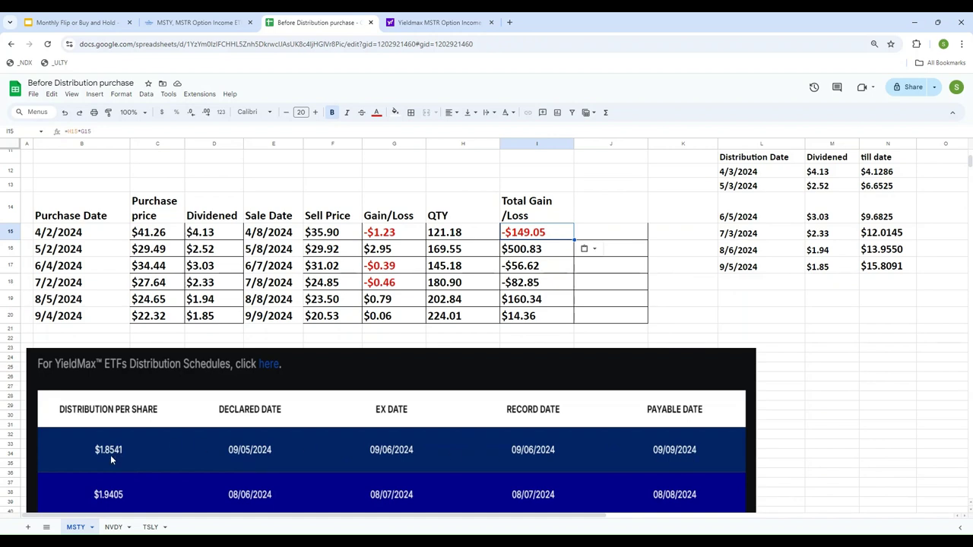
{"action": "left_click", "coordinate": [675, 300]}
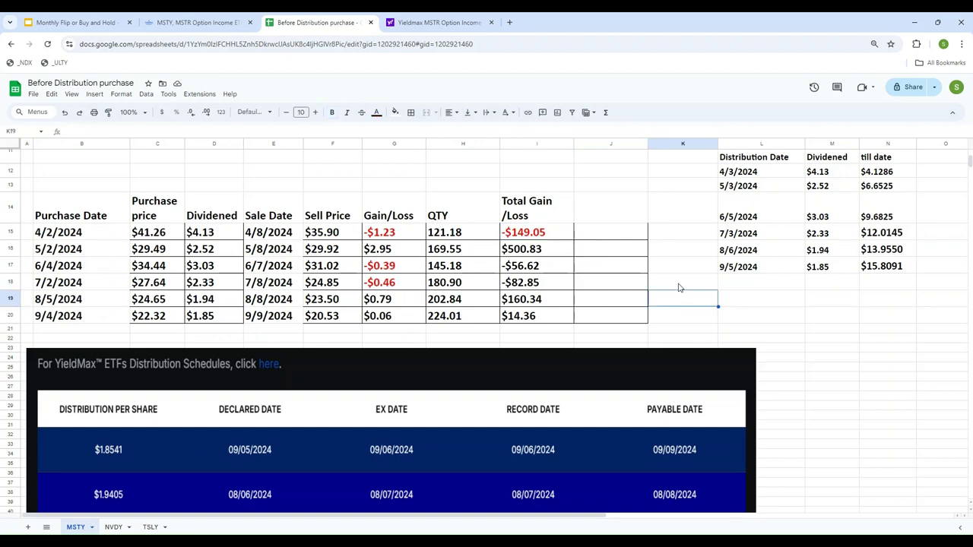
{"action": "scroll", "coordinate": [680, 287], "scroll_direction": "up", "scroll_amount": 2}
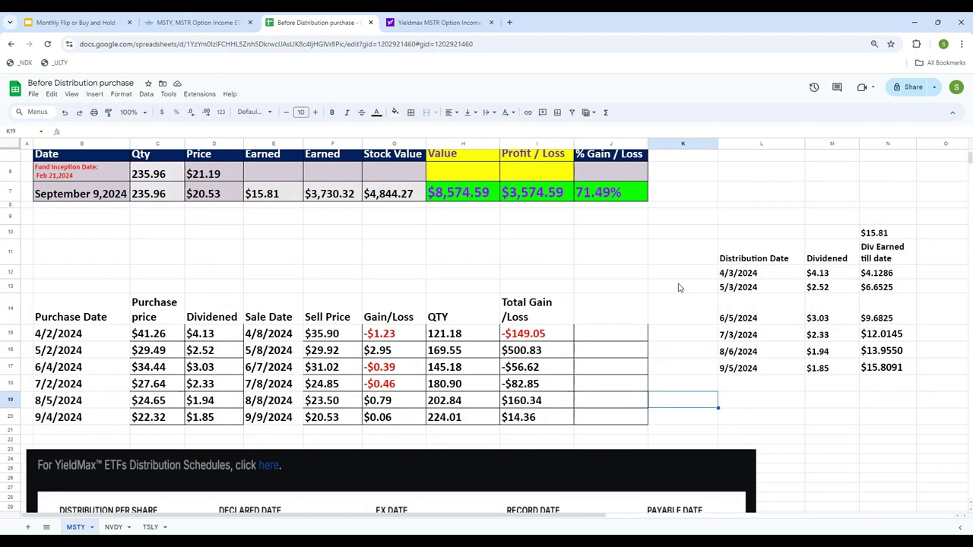
{"action": "scroll", "coordinate": [679, 287], "scroll_direction": "up", "scroll_amount": 1}
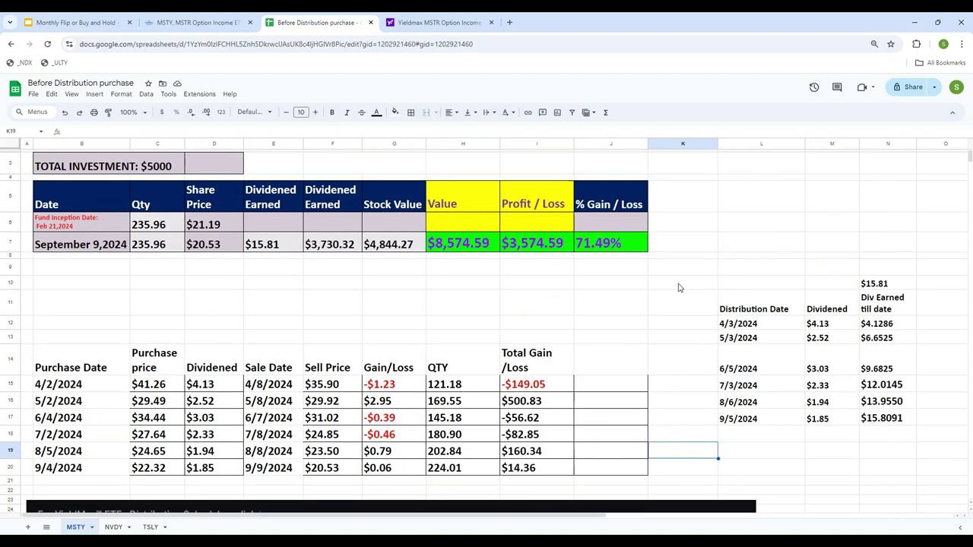